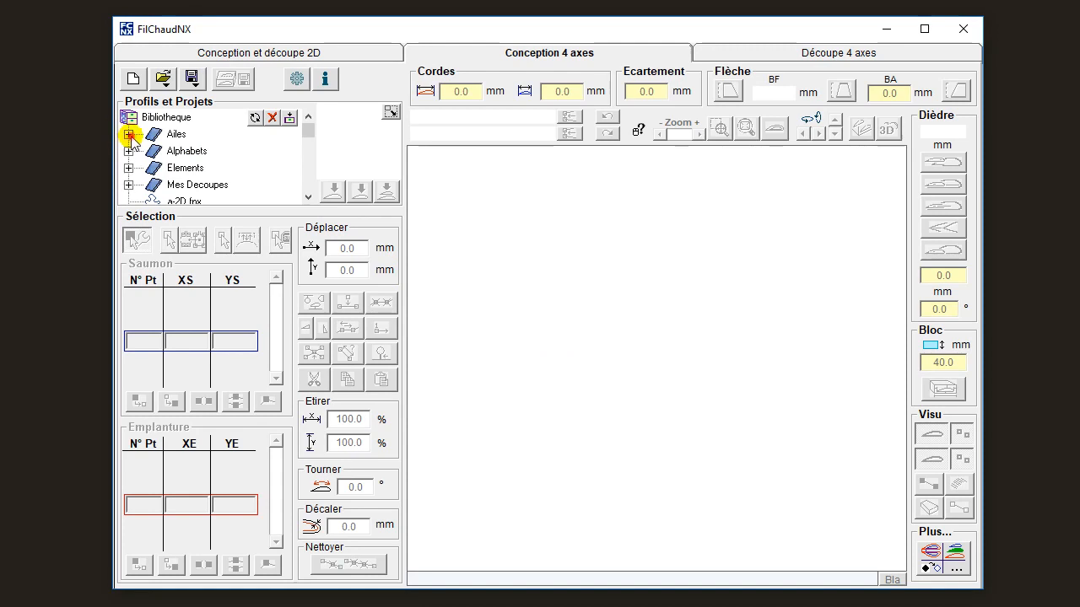
Load CLARKY.dat from the Ailes library as both the root and tip profile and show it from the side.
left_click(211, 134)
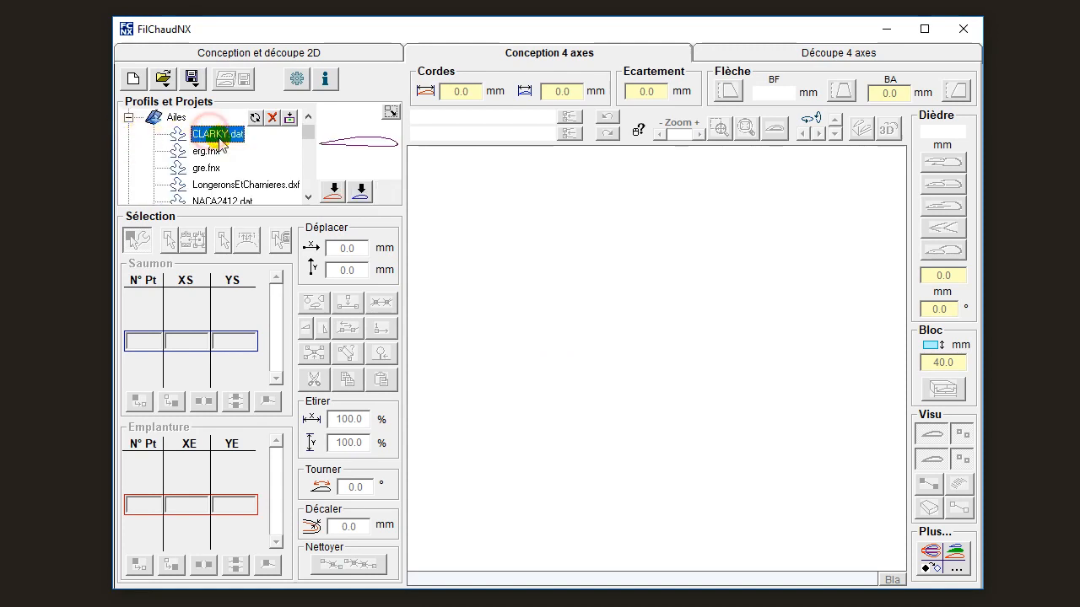
left_click(359, 192)
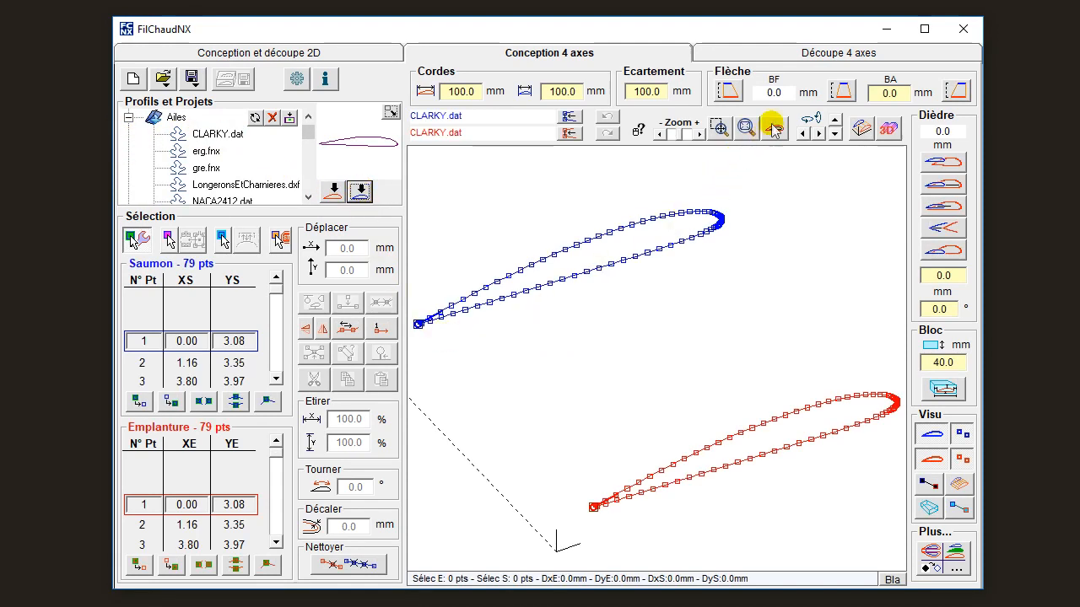
left_click(773, 129)
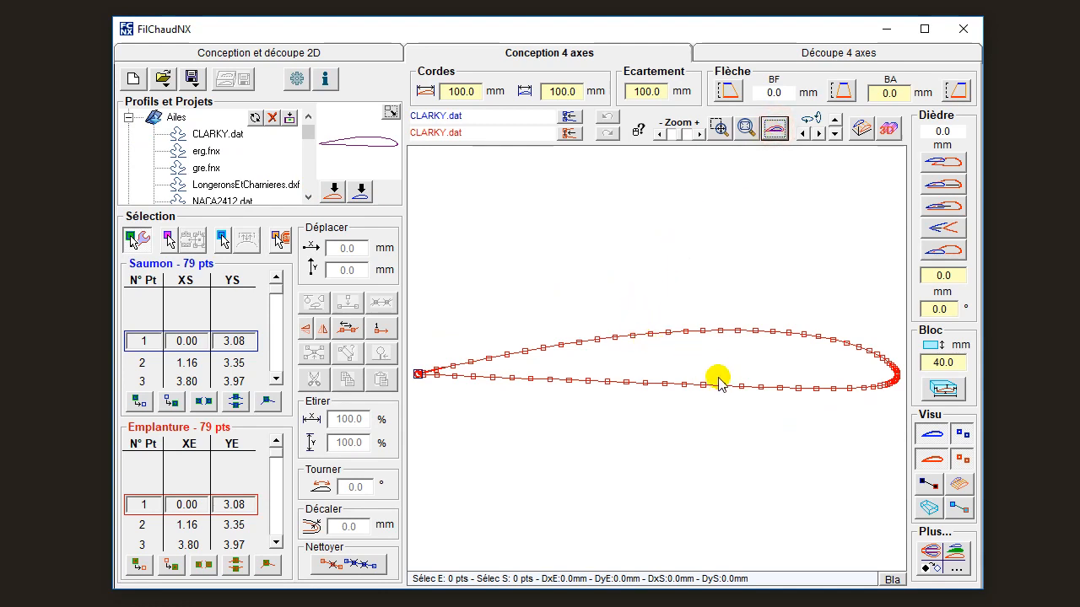
Insert a rectangular cut-out path at a lower-surface point near mid-chord, with e 6 mm, h 10 mm and d 2 mm.
left_click_drag(719, 379, 730, 413)
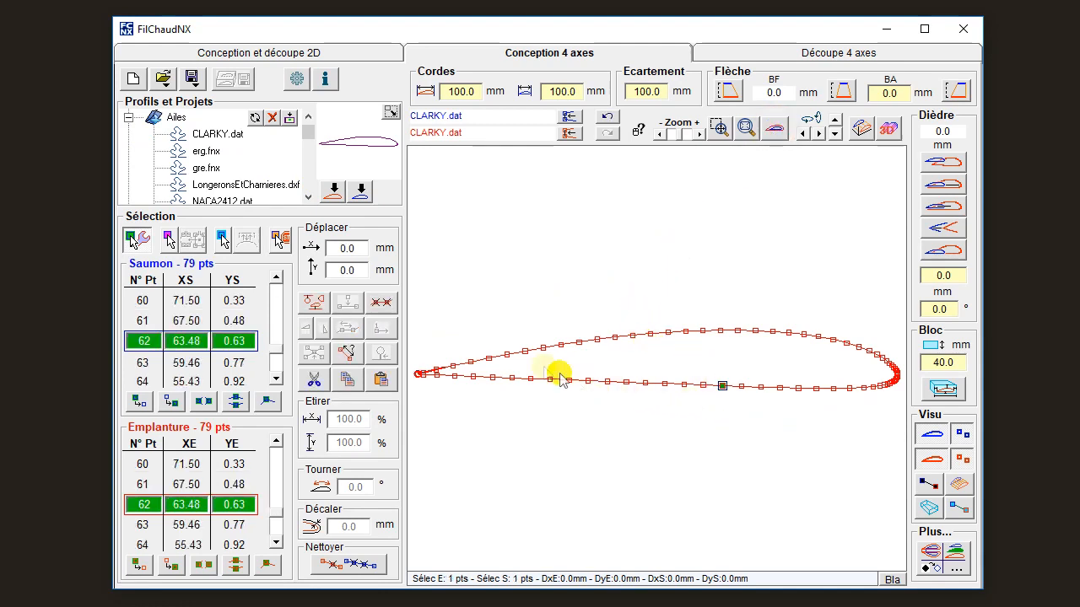
left_click(313, 302)
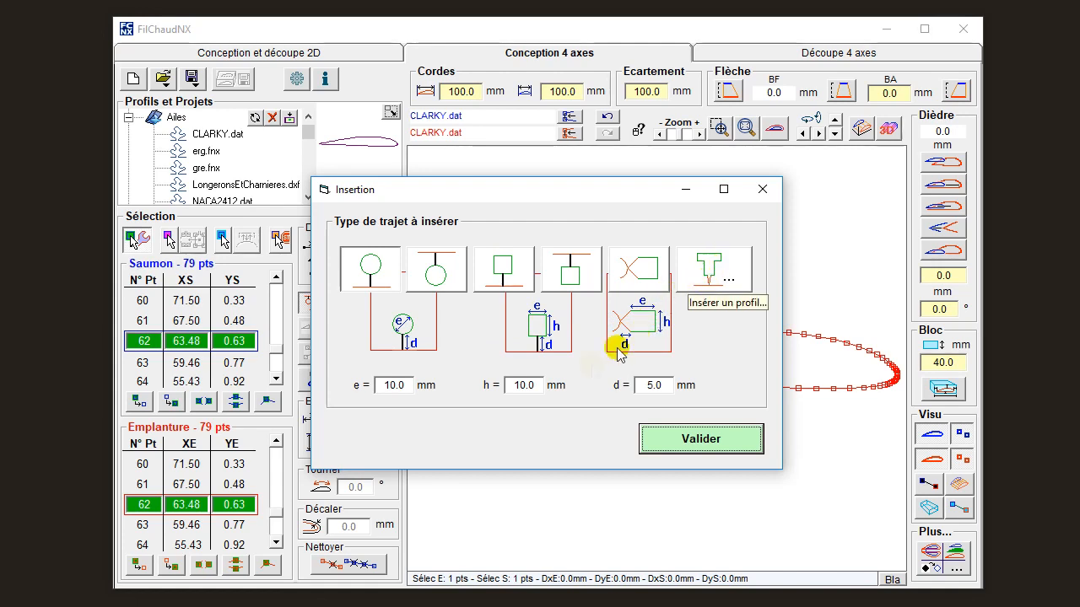
left_click(503, 279)
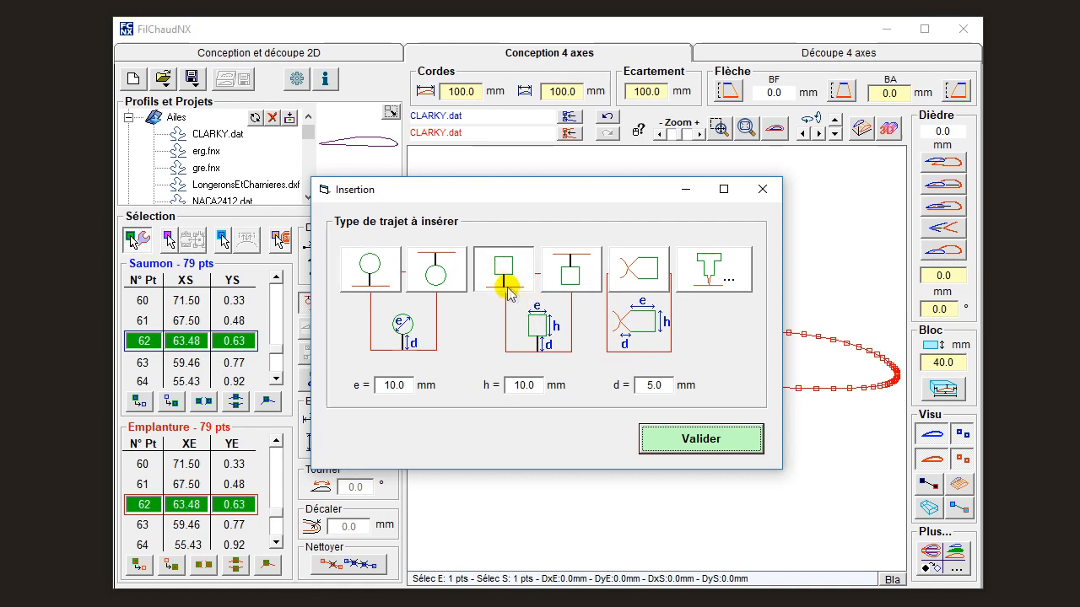
double_click(396, 386)
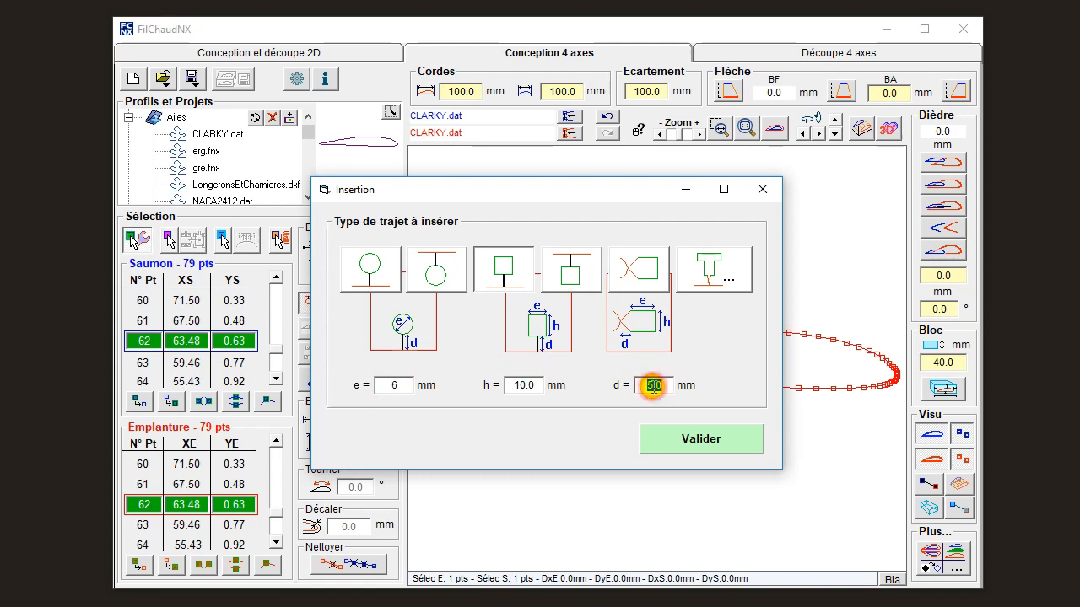
type("2")
left_click(700, 441)
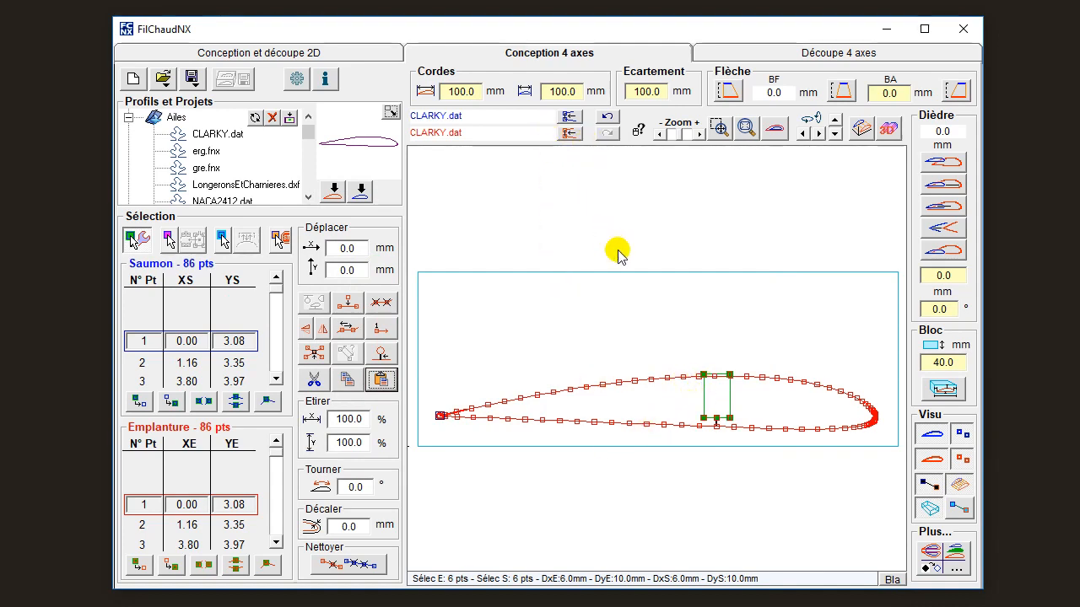
Undo the rectangular cut-out insertion to restore the plain profile.
key("Delete")
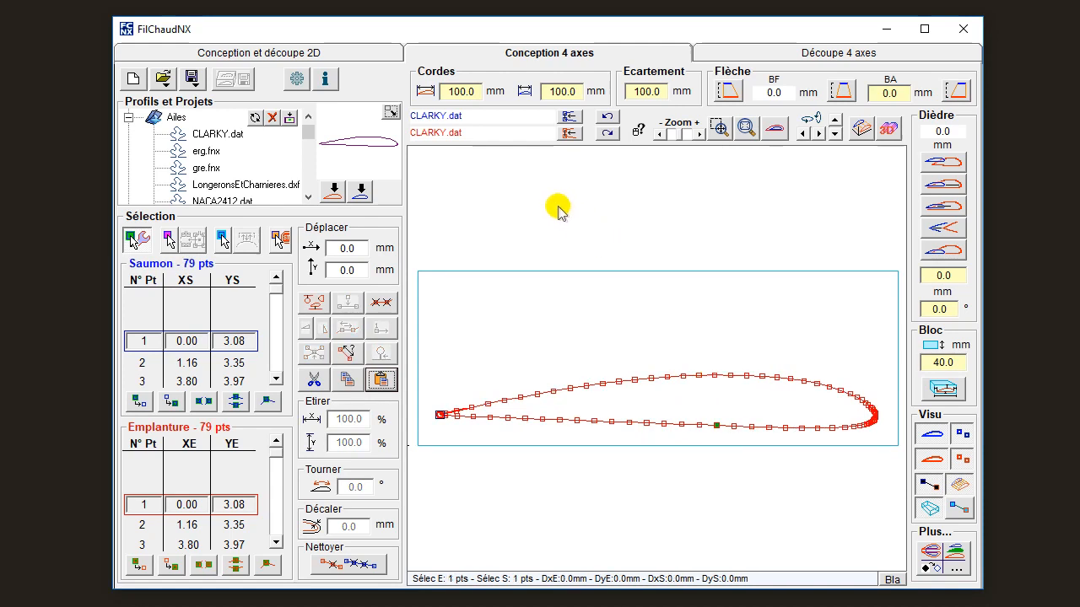
left_click(608, 119)
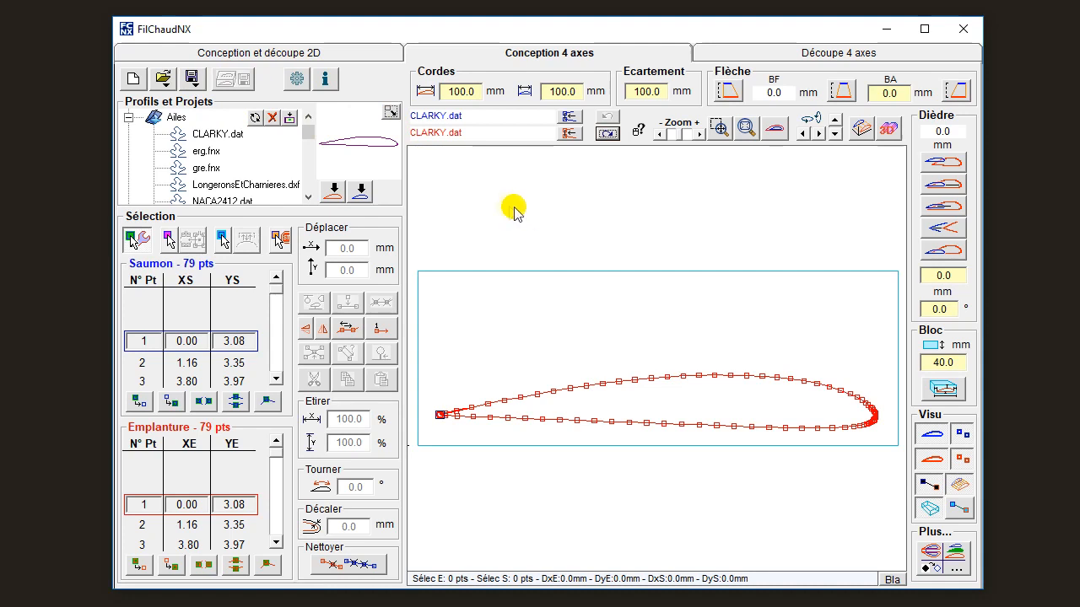
Save the design as toto2.fnx in the Ailes library folder.
left_click(199, 82)
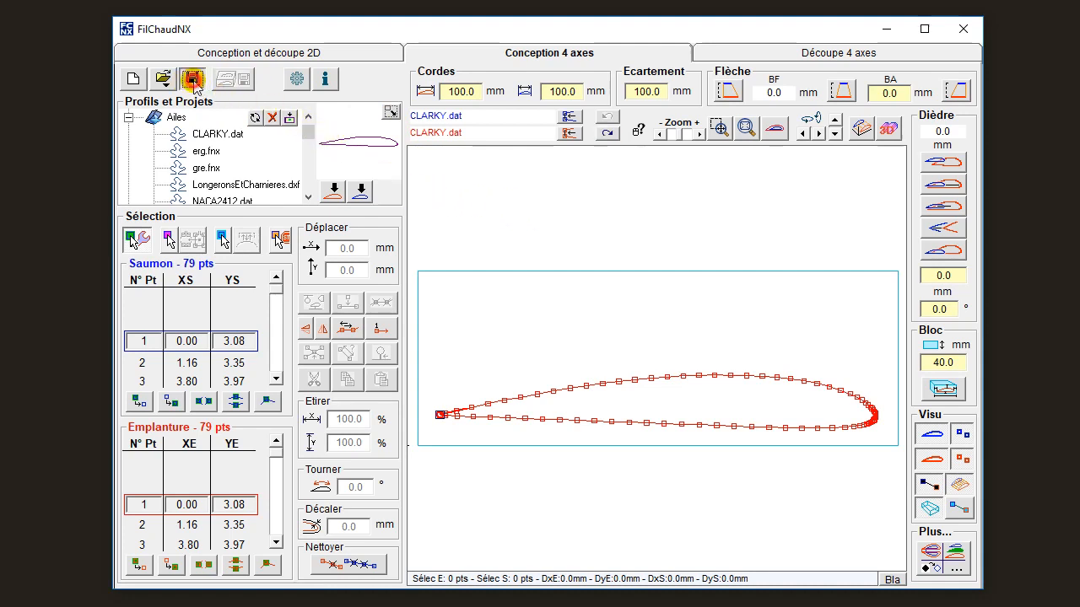
left_click(207, 109)
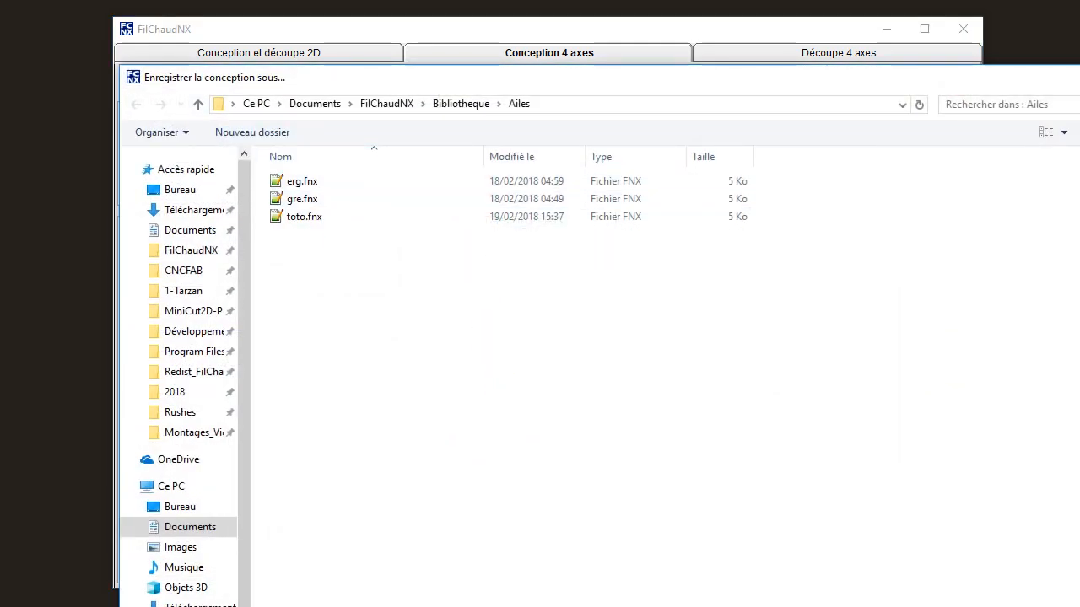
key("Return")
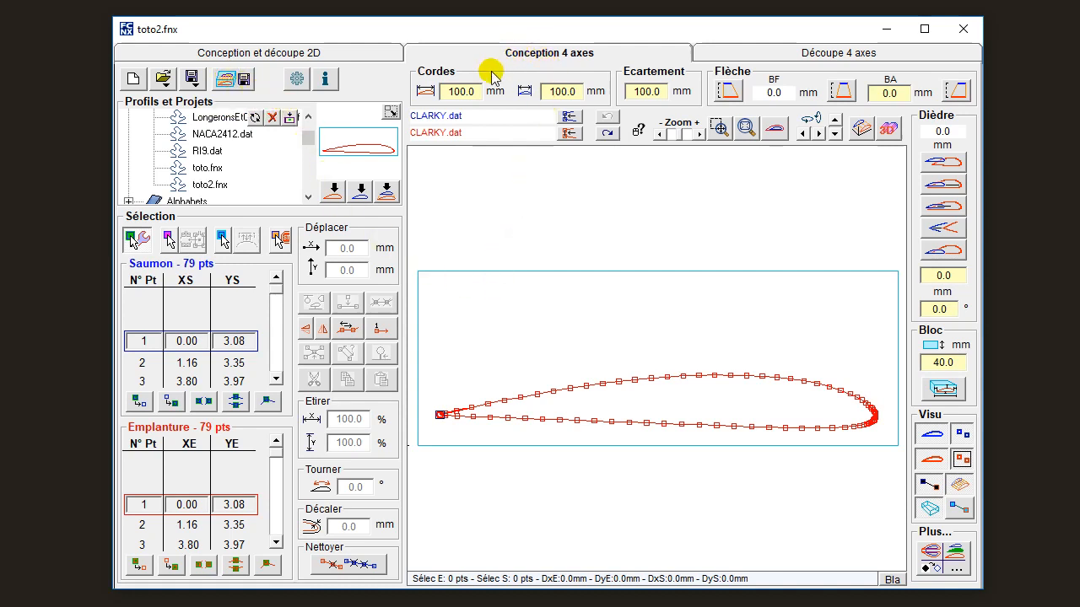
Set the root chord to 180 mm and the tip chord to 120 mm.
double_click(466, 91)
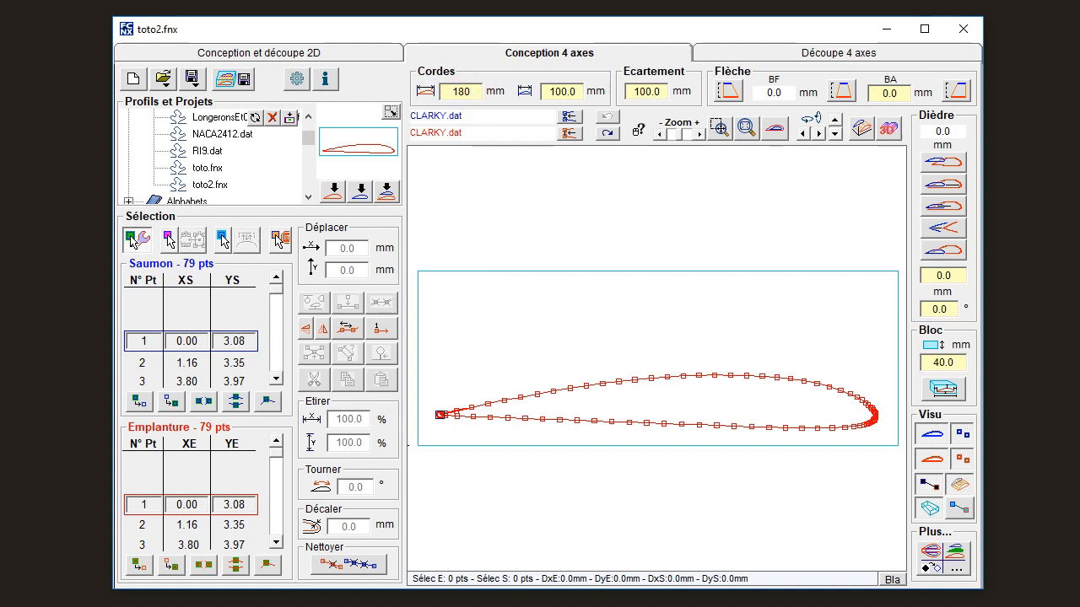
key("Tab")
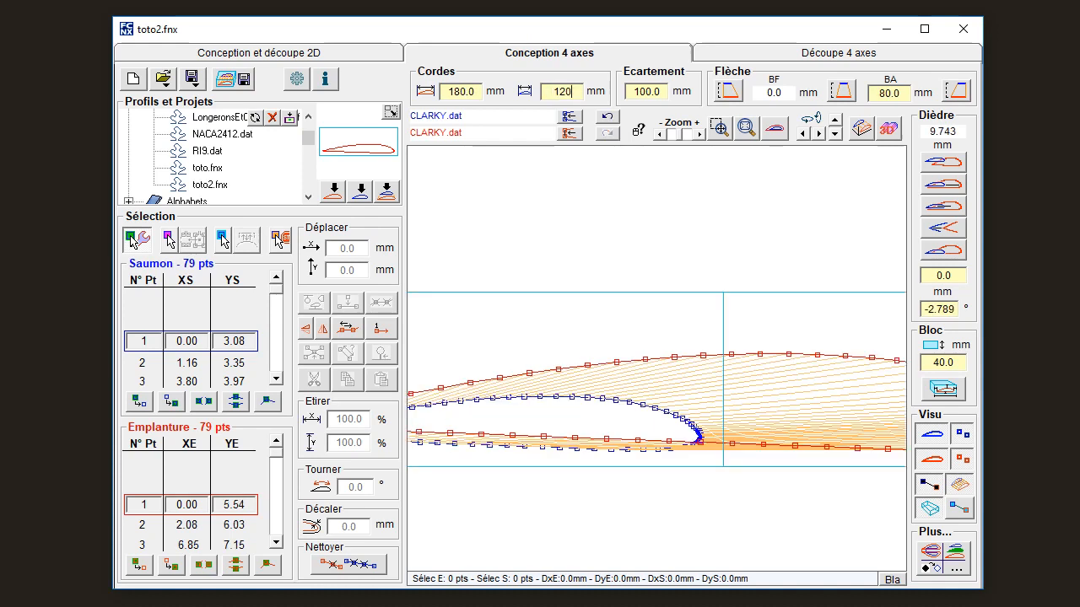
type("120")
key("Return")
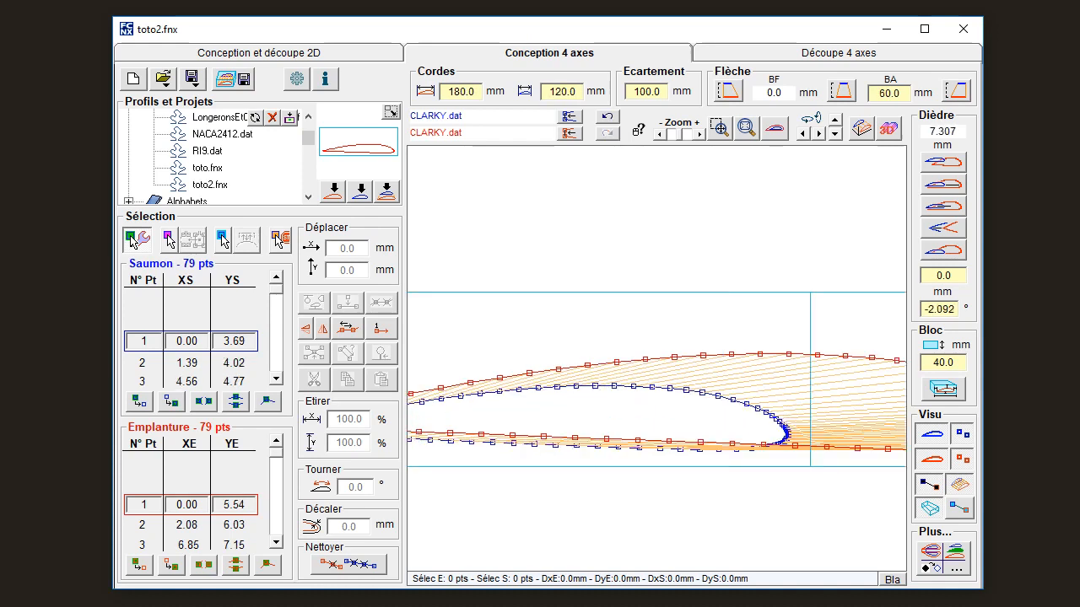
Align the upper surfaces of the root and tip profiles and split the sweep evenly, 30 mm at each edge.
left_click(952, 163)
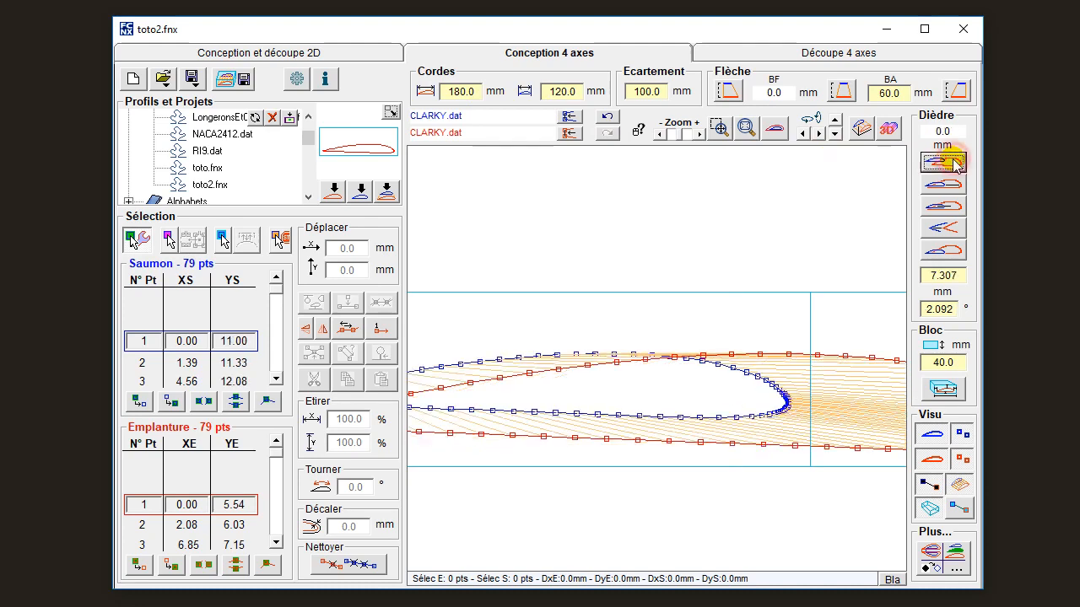
left_click(841, 90)
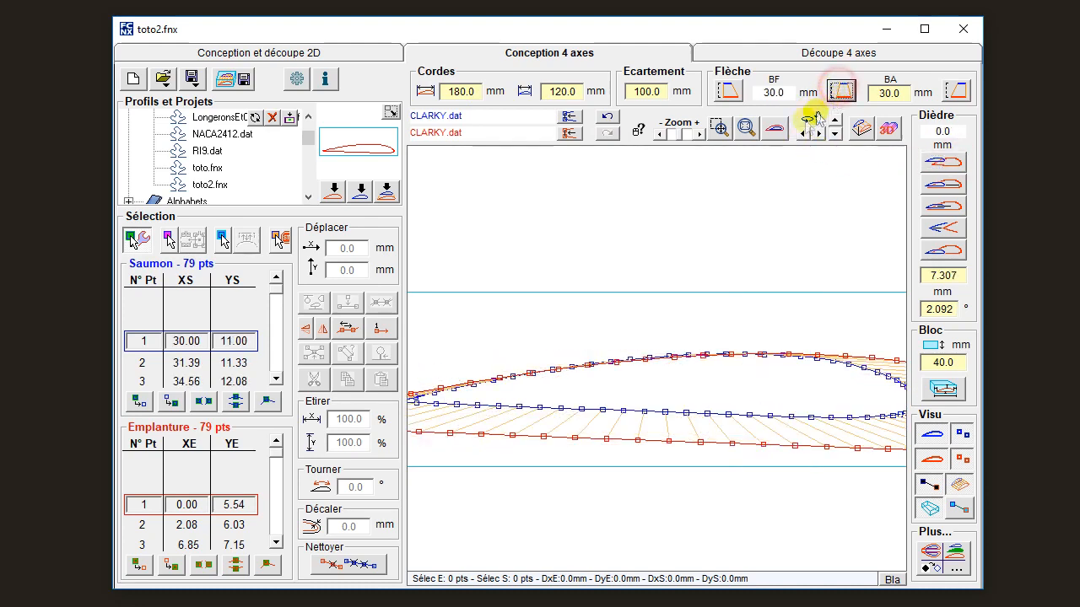
left_click(771, 129)
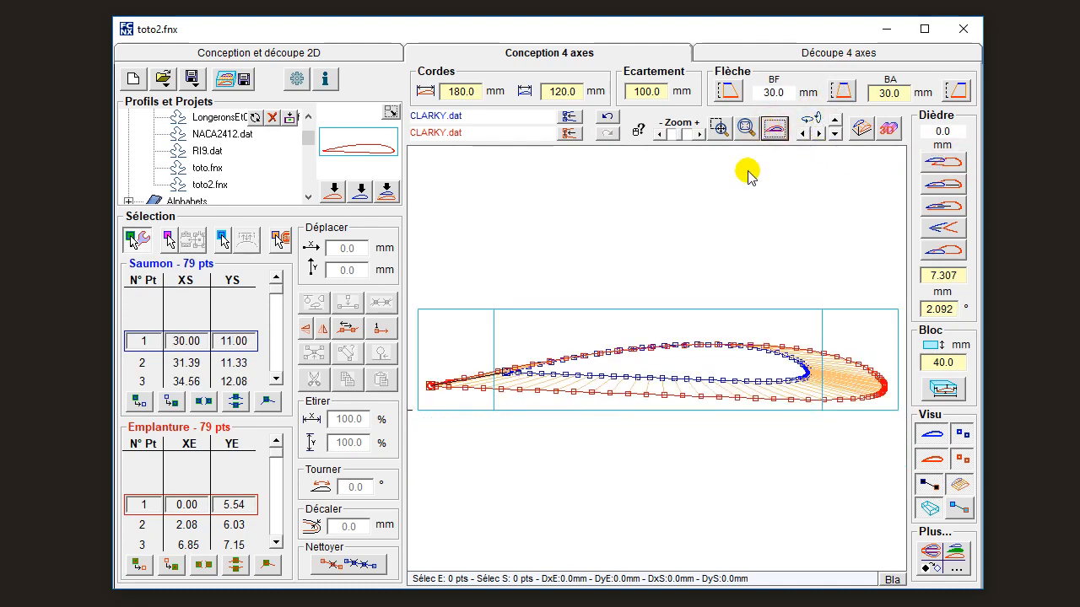
Inspect the tapered wing panel from several angles in the 3D preview, closing it when done.
left_click(888, 127)
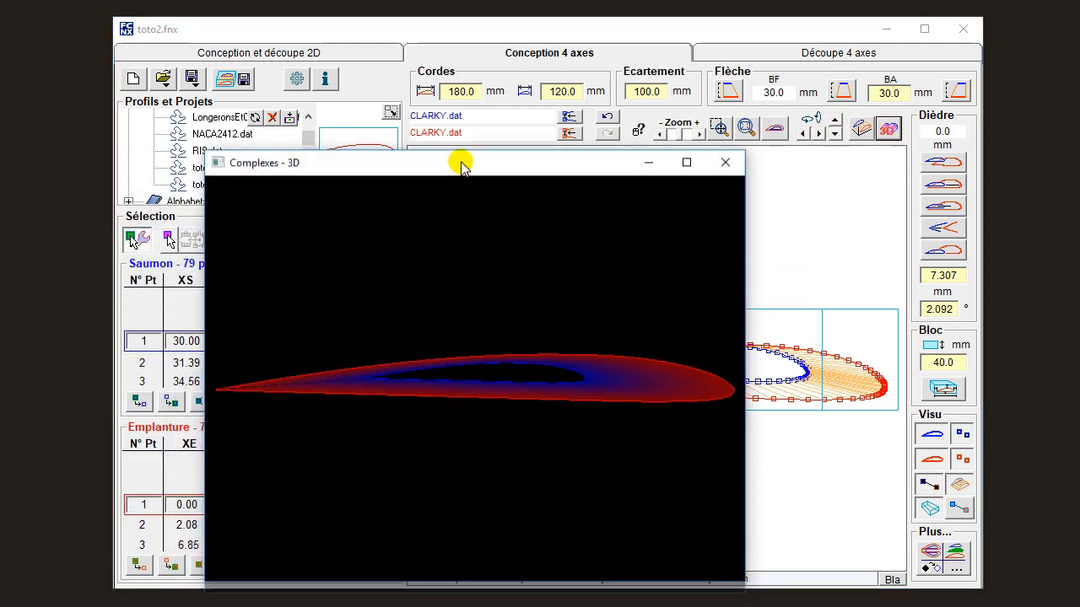
left_click_drag(329, 210, 654, 394)
left_click(714, 107)
Set the spacing between root and tip to 400 mm and check the longer wing panel in 3D and perspective.
double_click(650, 87)
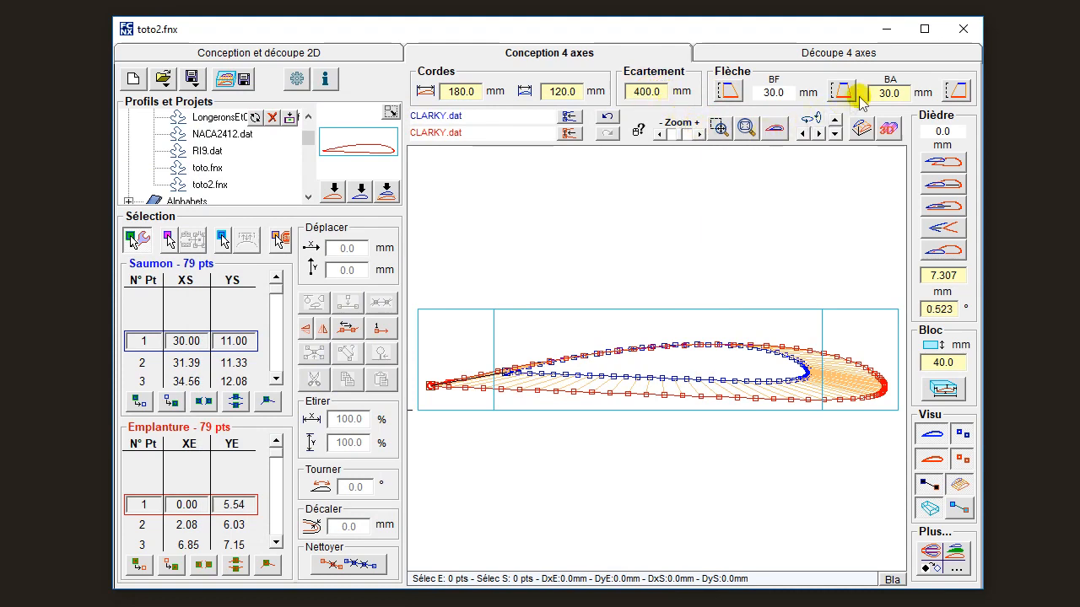
left_click(889, 128)
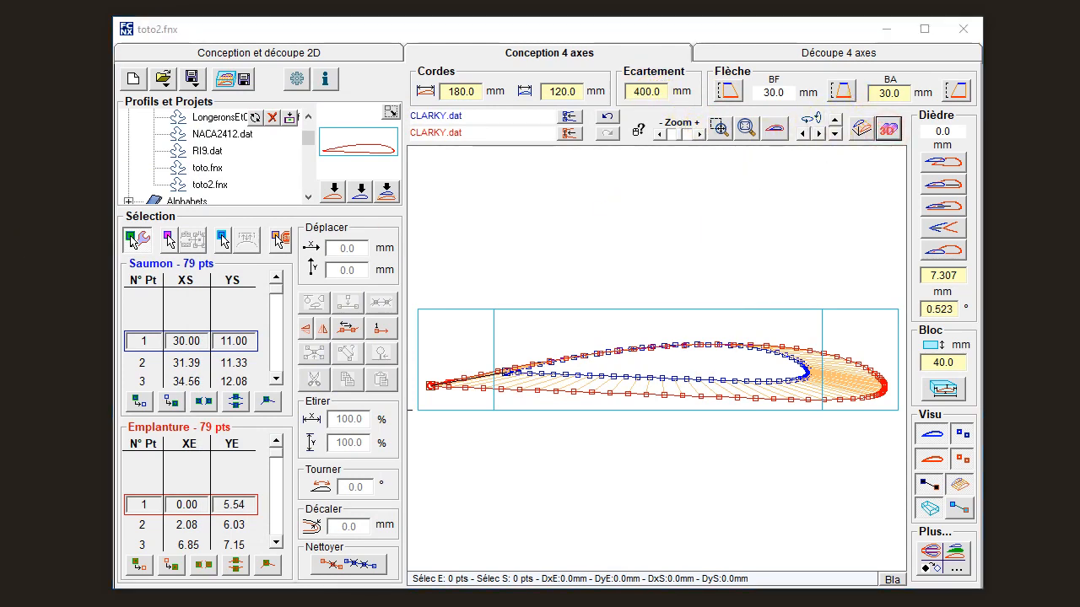
left_click_drag(119, 11, 619, 112)
left_click_drag(555, 299, 737, 400)
left_click(865, 111)
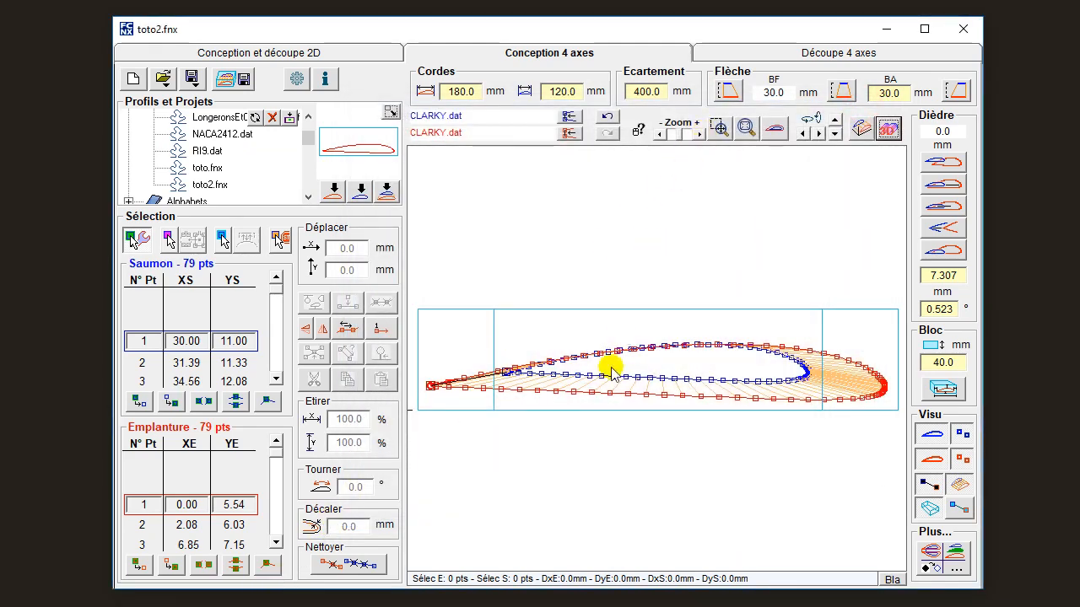
left_click(858, 125)
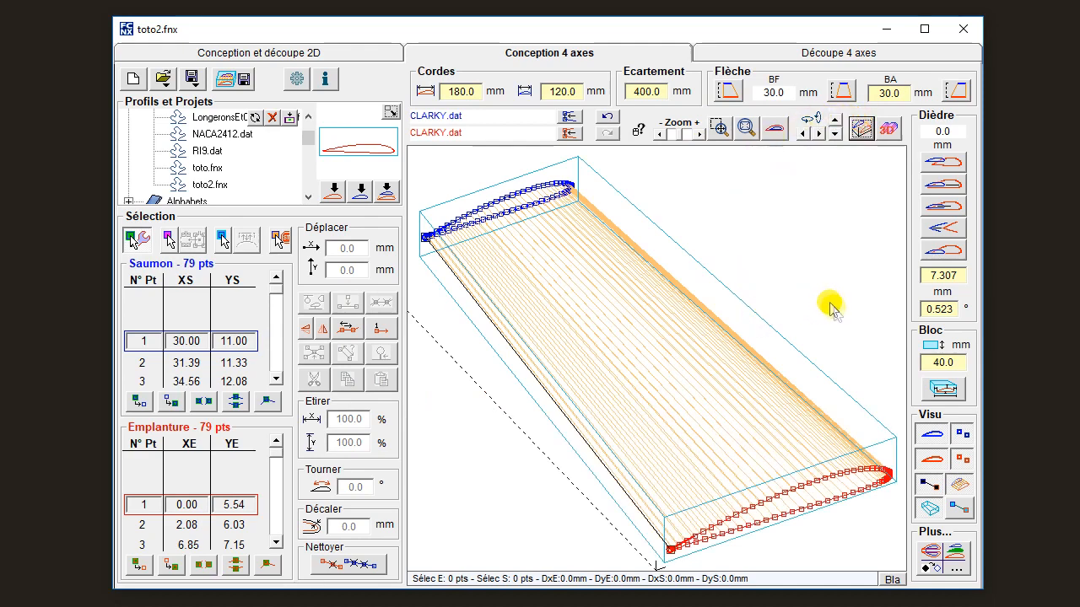
Set the margin below the root profile in the foam block to 10 mm.
left_click(937, 391)
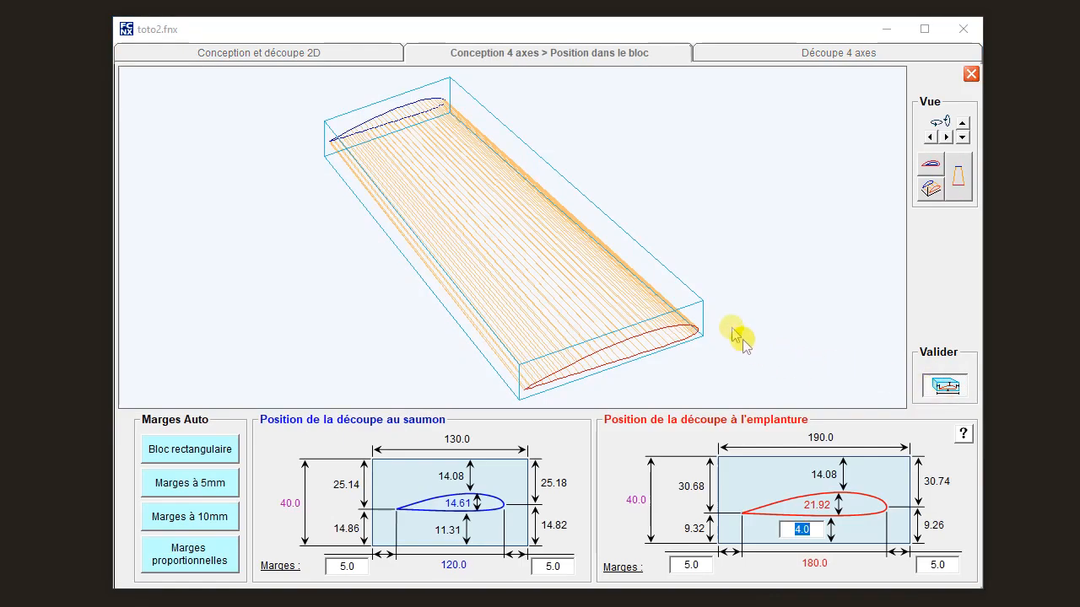
left_click(928, 169)
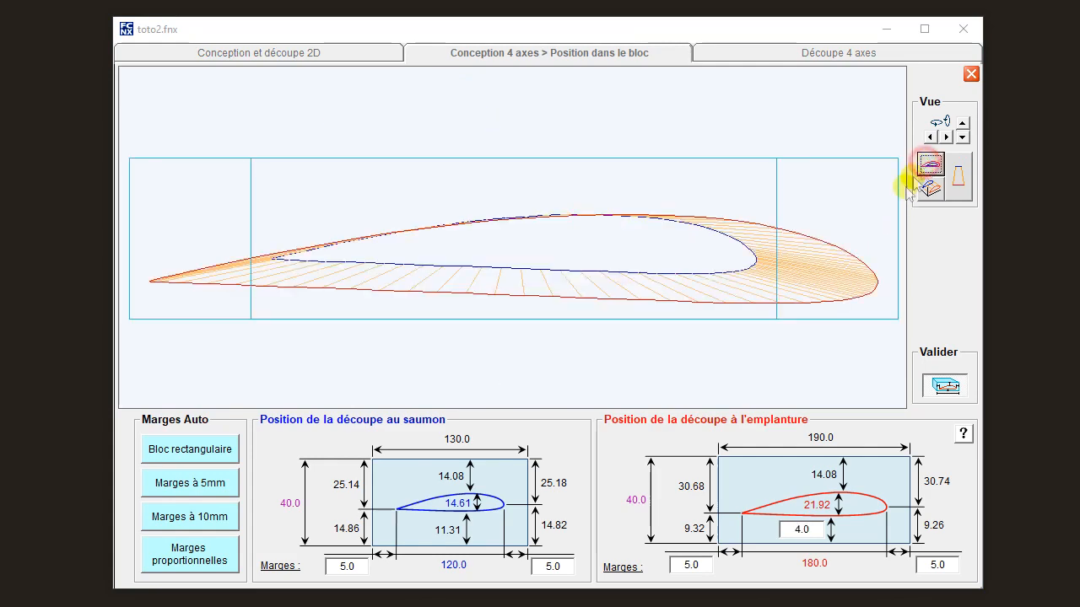
left_click(793, 530)
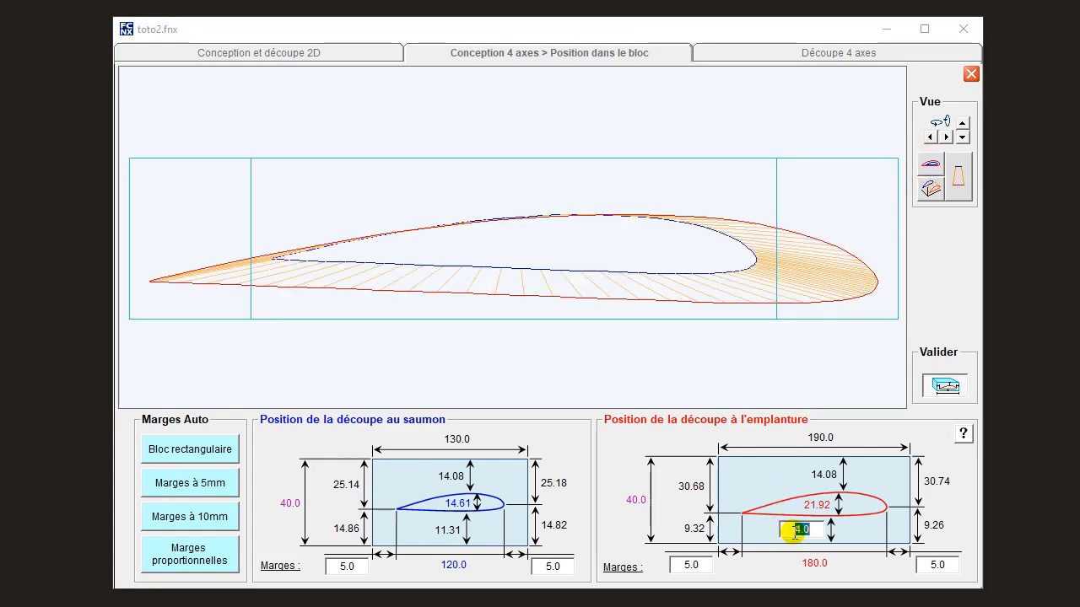
type("10")
key("Return")
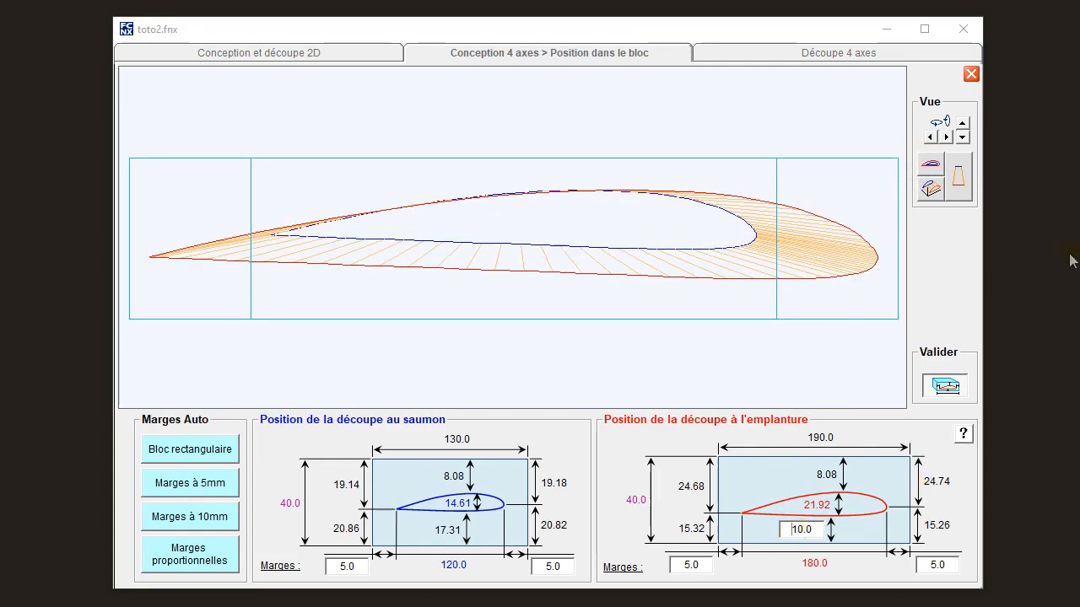
left_click(970, 74)
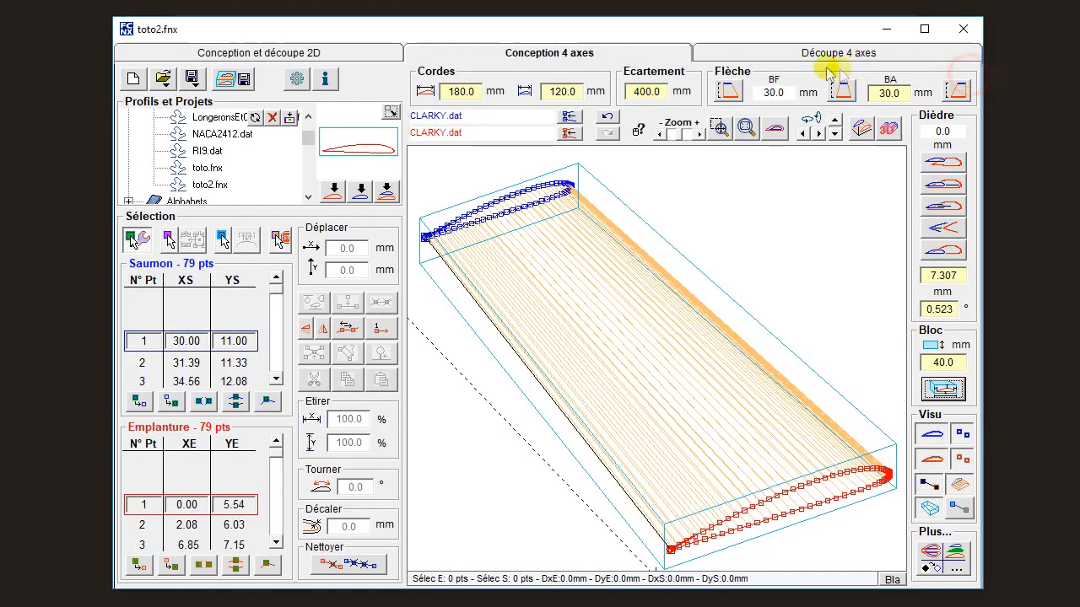
Prepare the 4-axis cut with the approach aligned to the first segment and the return aligned to the last segment.
left_click(749, 52)
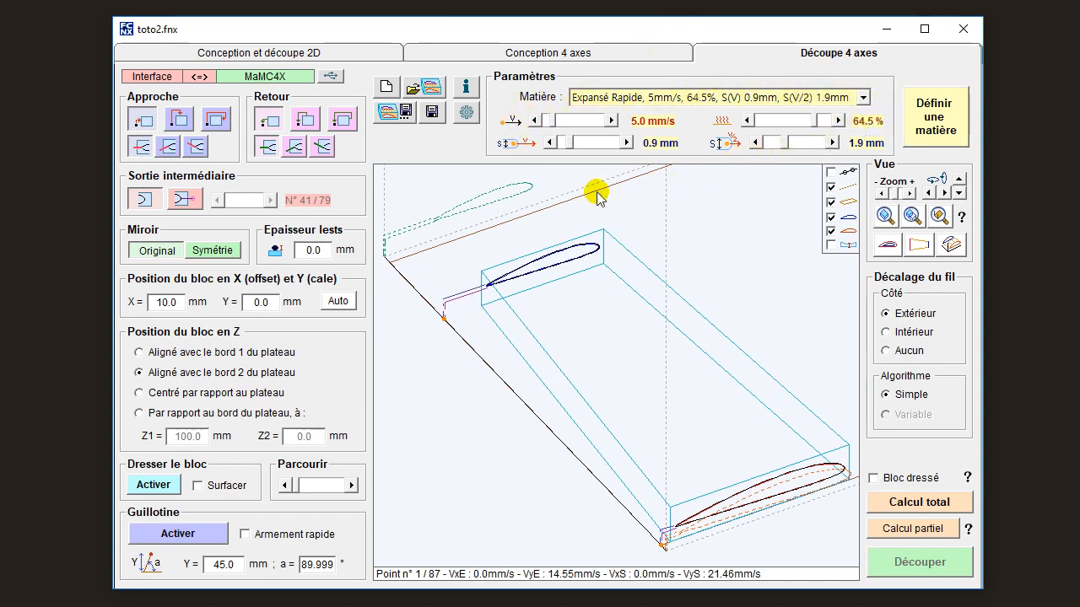
left_click(171, 149)
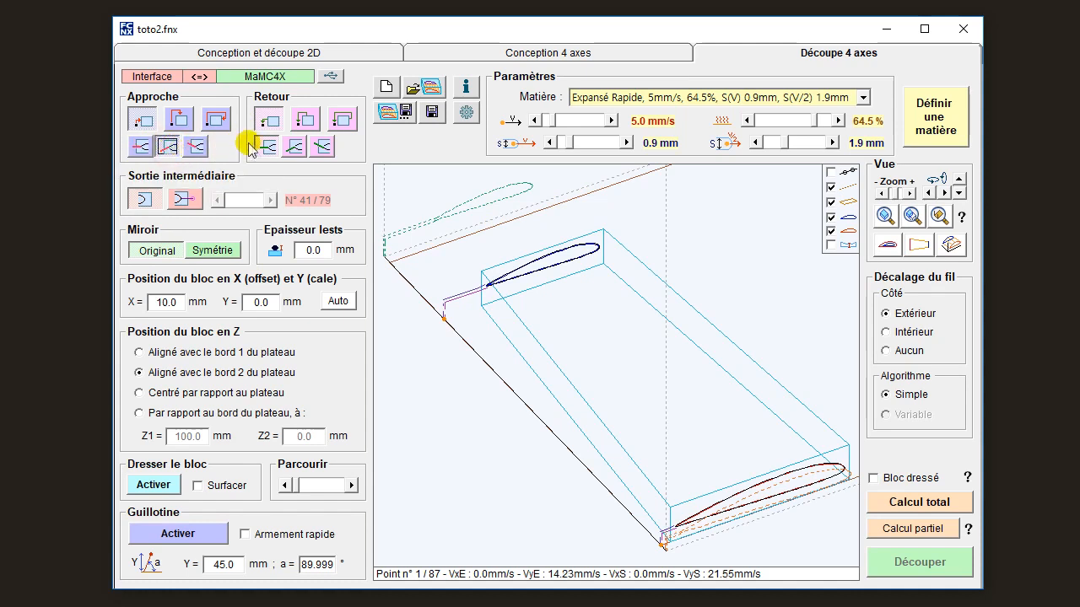
left_click(294, 148)
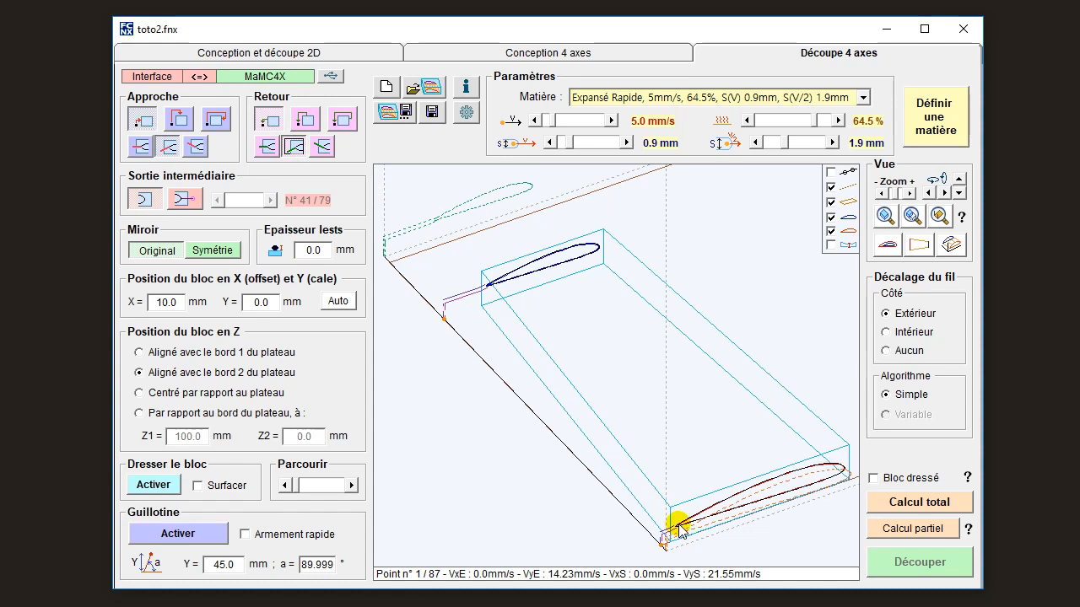
Hide the tip path and examine the root's wire entry and exit at the trailing edge from the side.
left_click(886, 245)
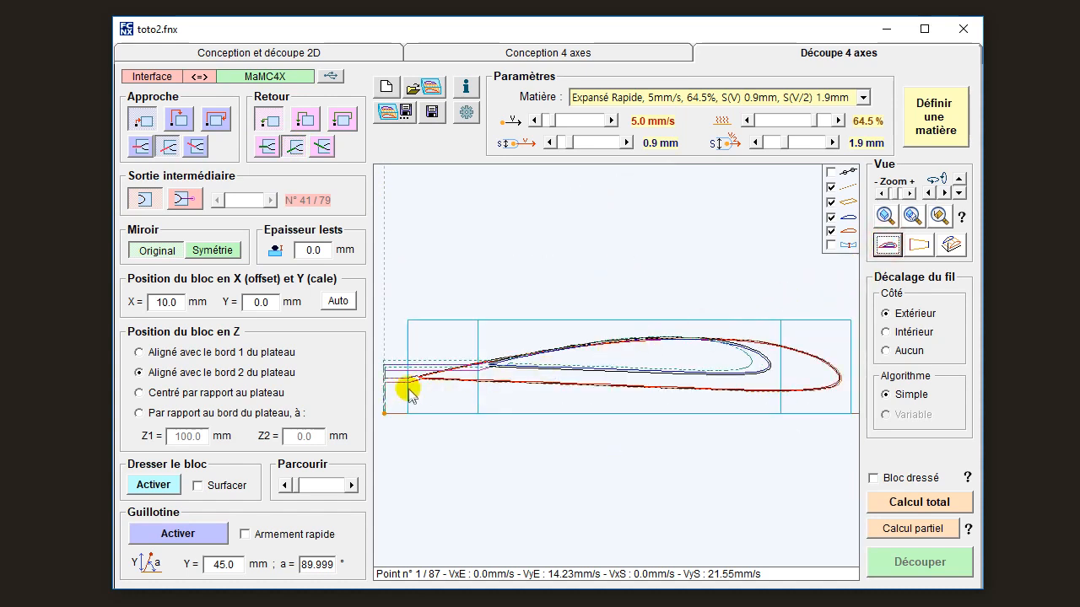
left_click(830, 217)
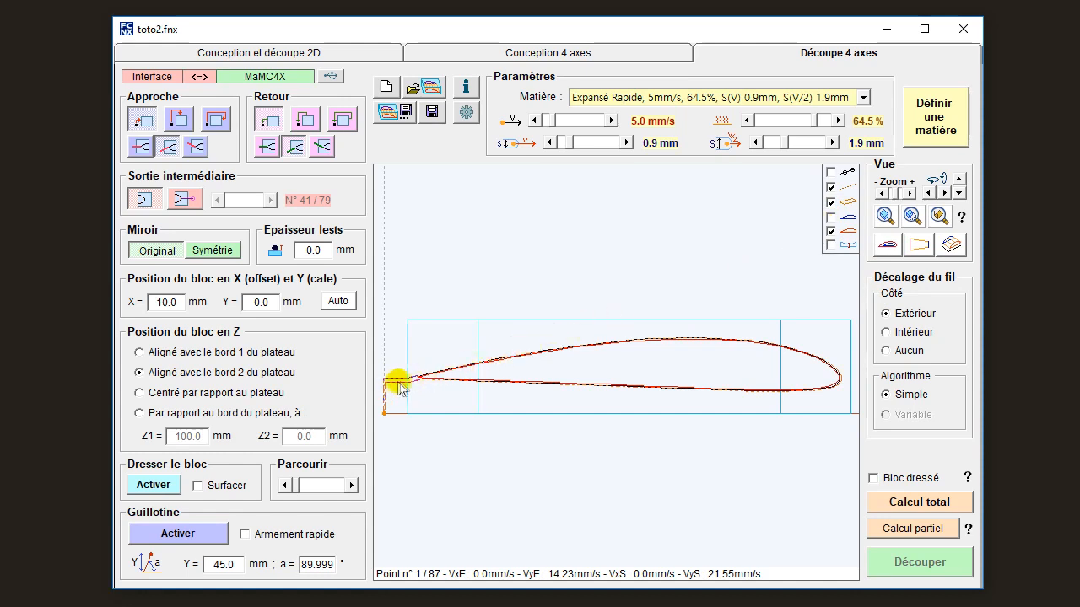
left_click_drag(408, 381, 618, 367)
scroll(618, 367, "up", 6)
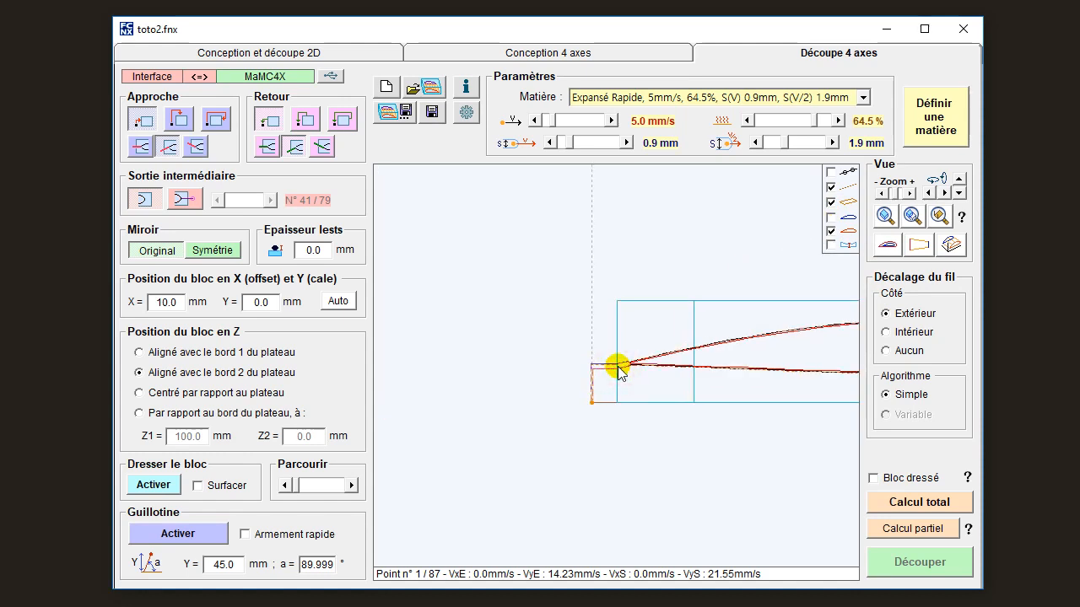
Try horizontal approach and return paths and a return aligned to the last segment, and restore the two parallel inclined paths at the trailing edge.
scroll(618, 367, "up", 2)
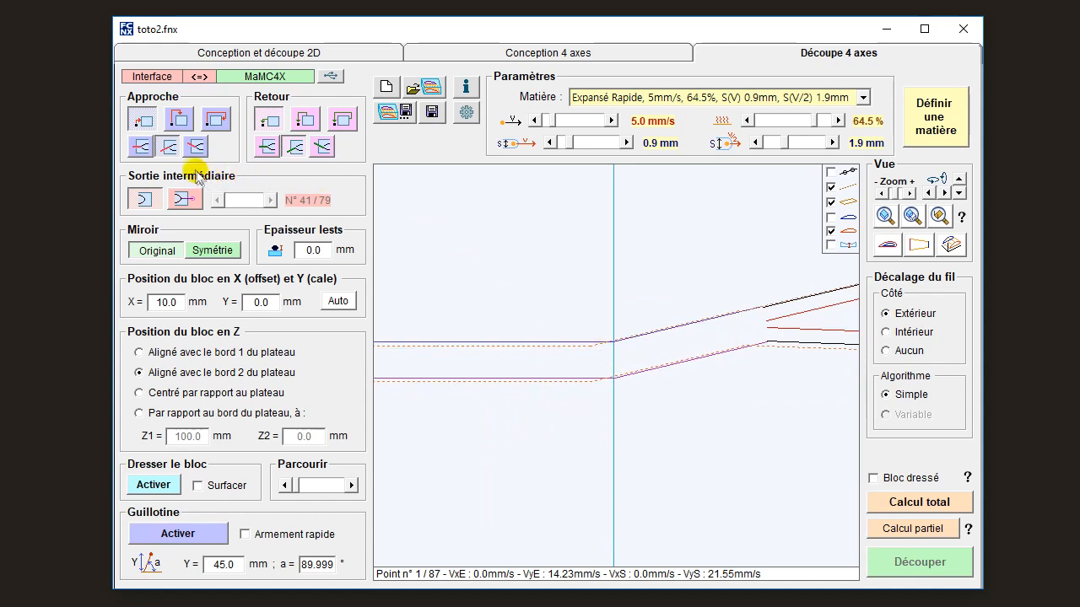
left_click(143, 147)
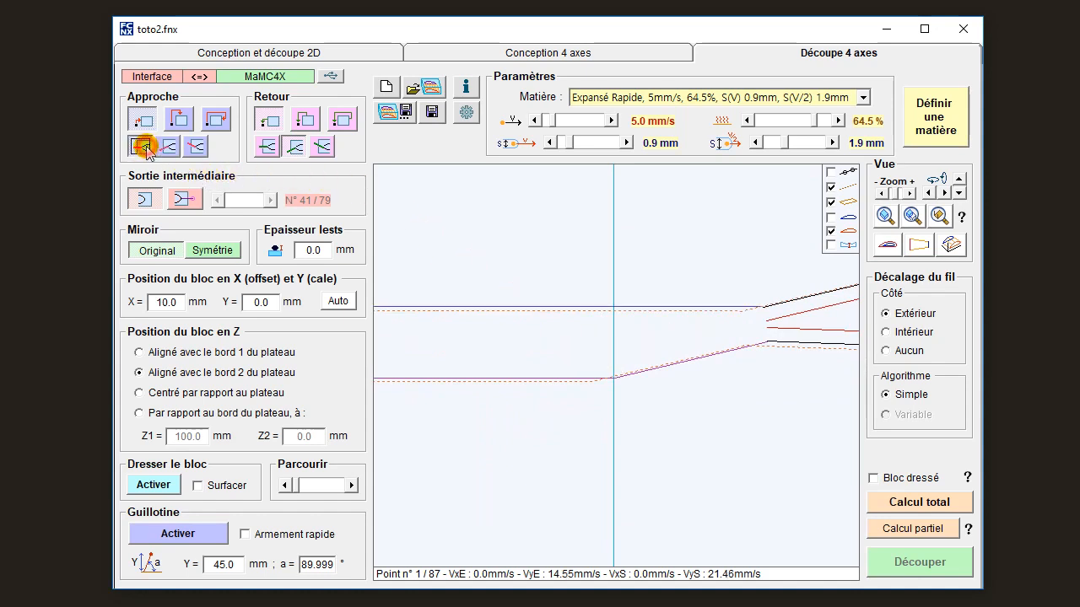
left_click(268, 147)
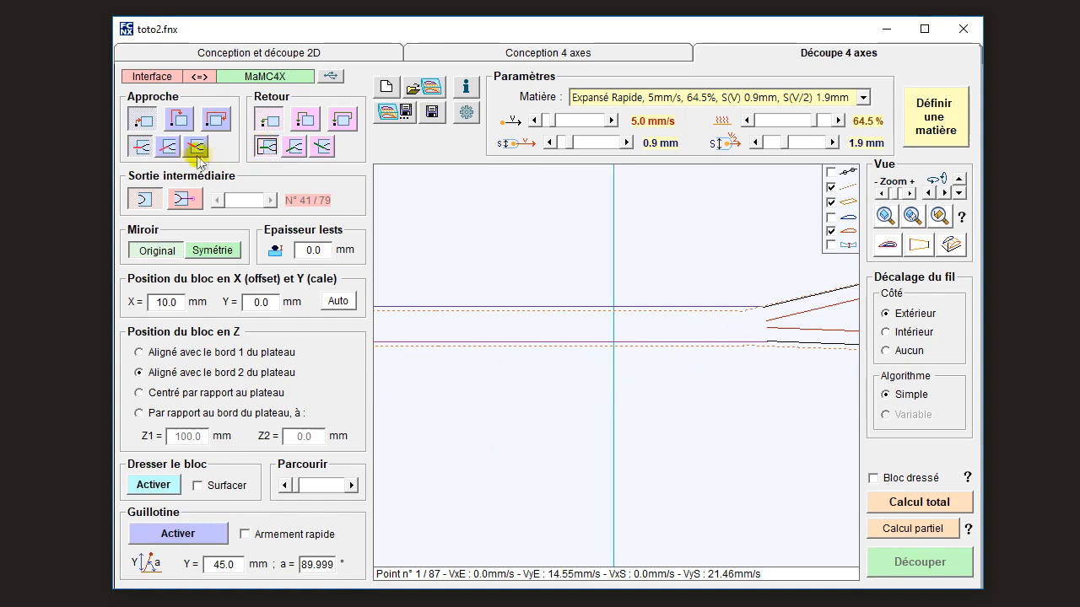
left_click(167, 148)
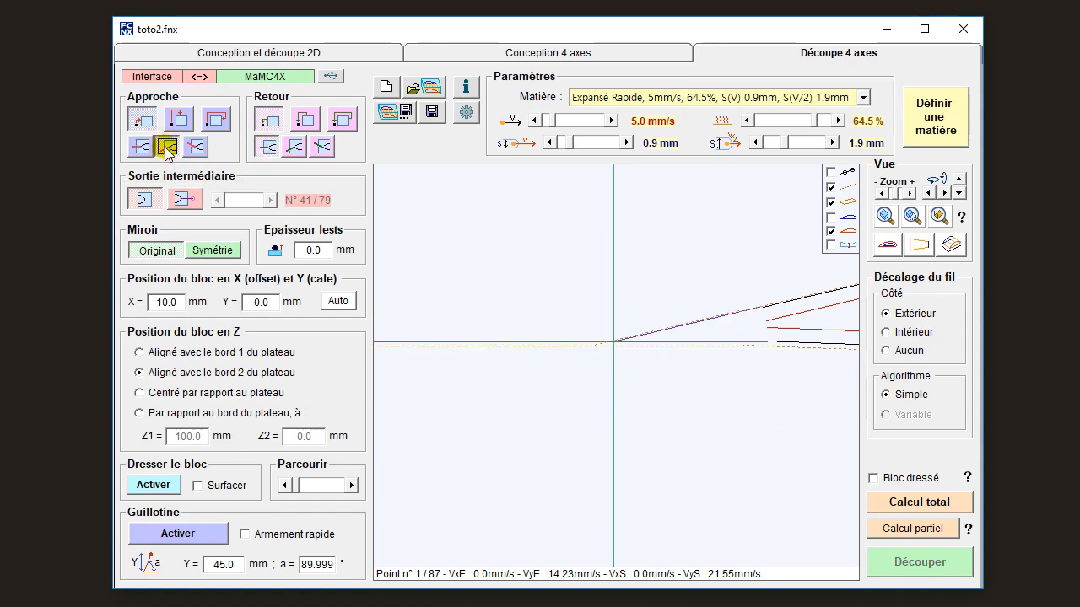
left_click(325, 149)
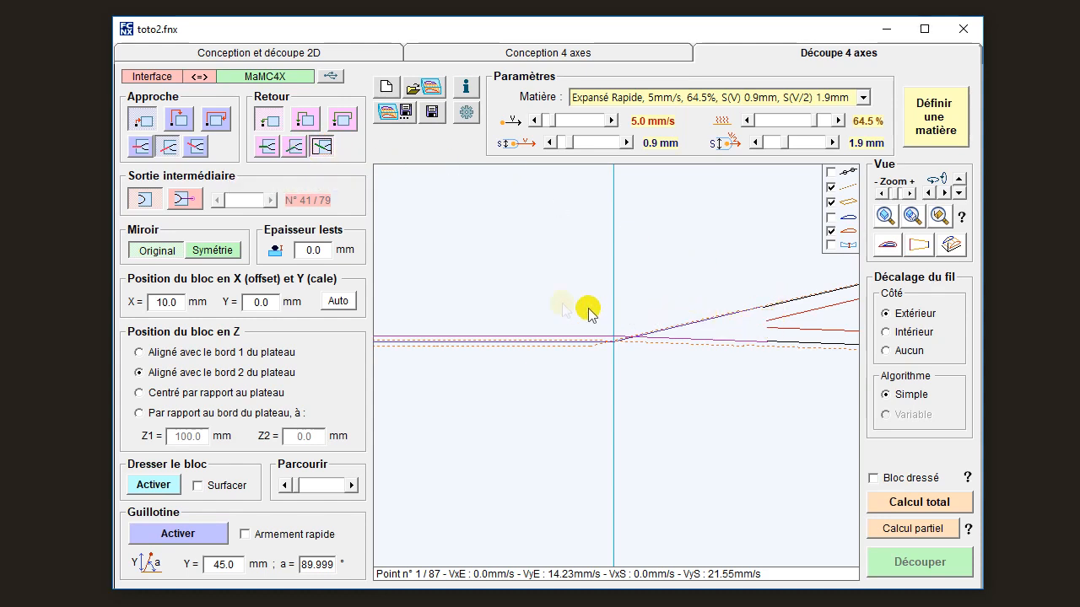
left_click(295, 147)
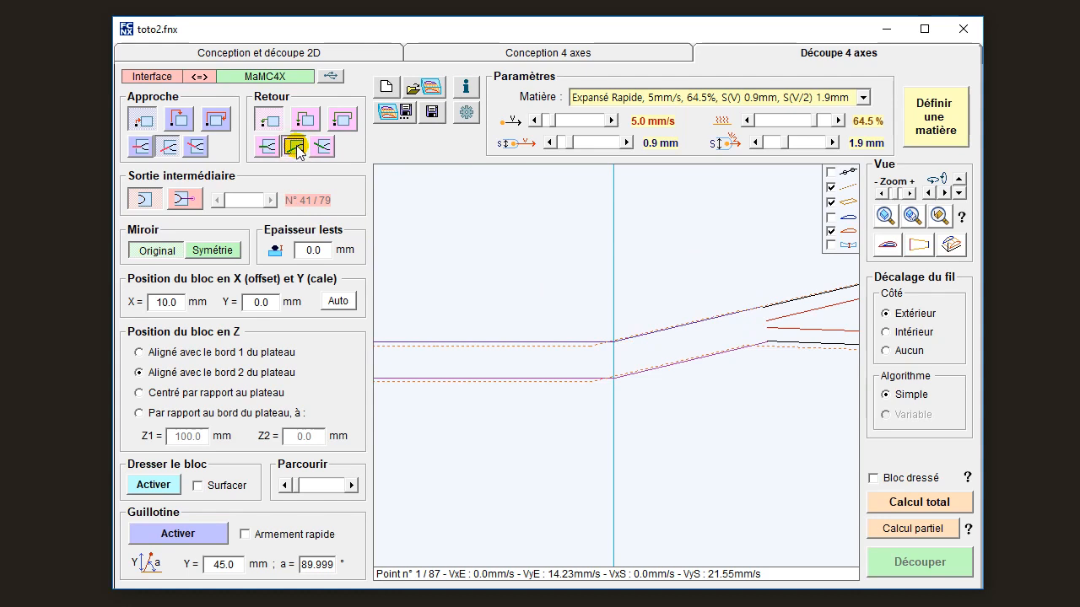
Show the tip path again and display the foam block with both wire paths enlarged in perspective.
left_click(887, 245)
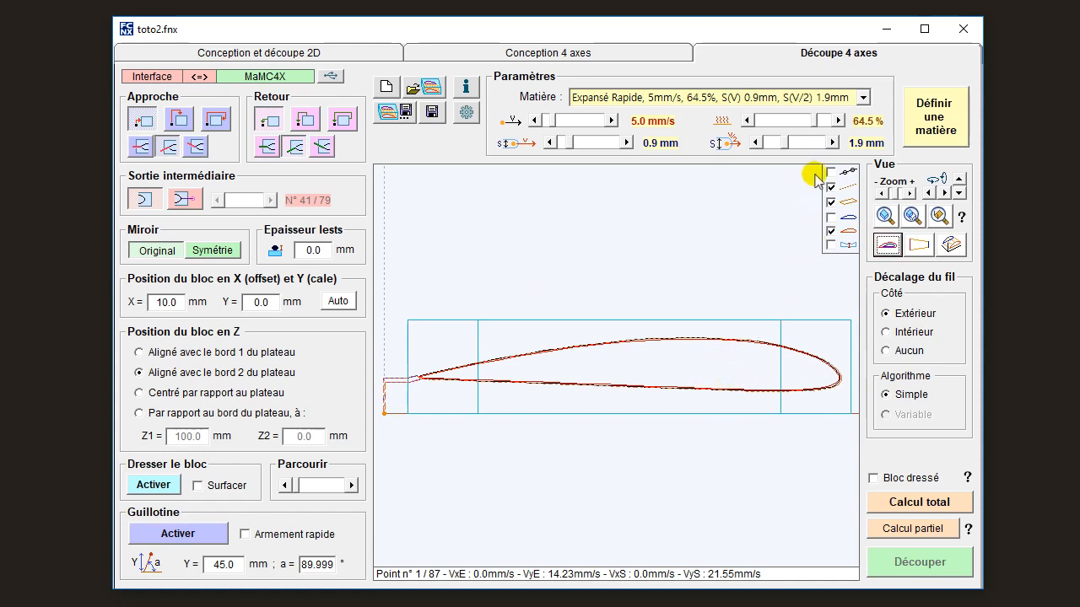
left_click(831, 217)
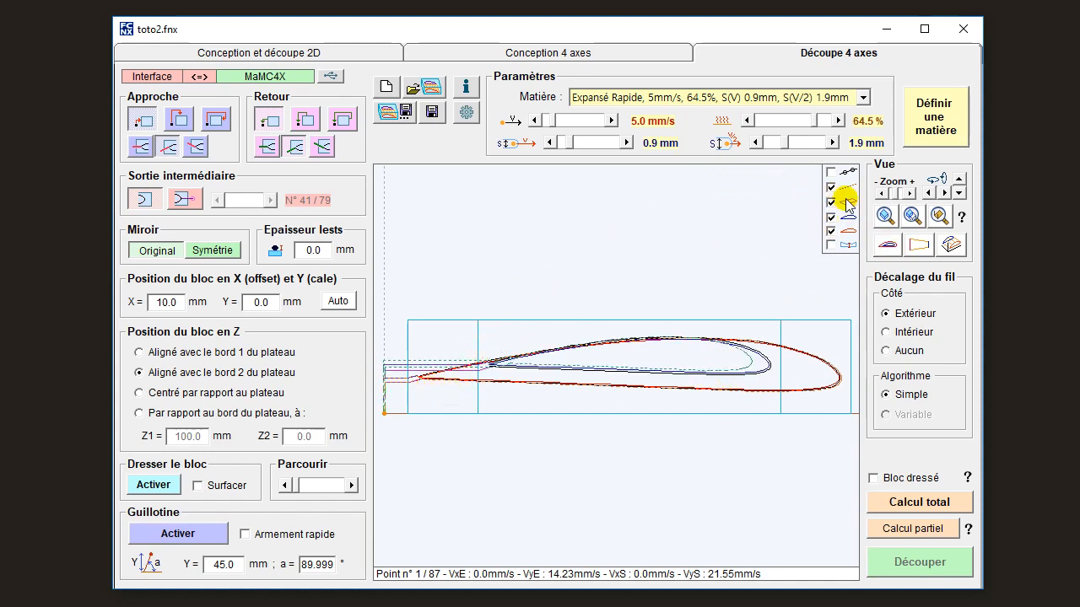
left_click(950, 243)
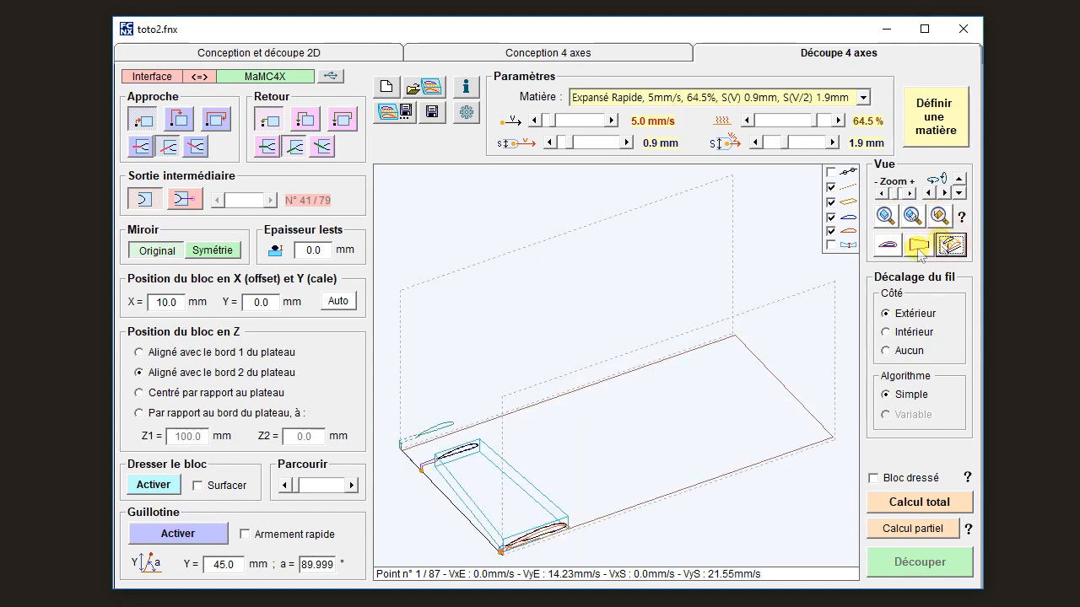
left_click(884, 216)
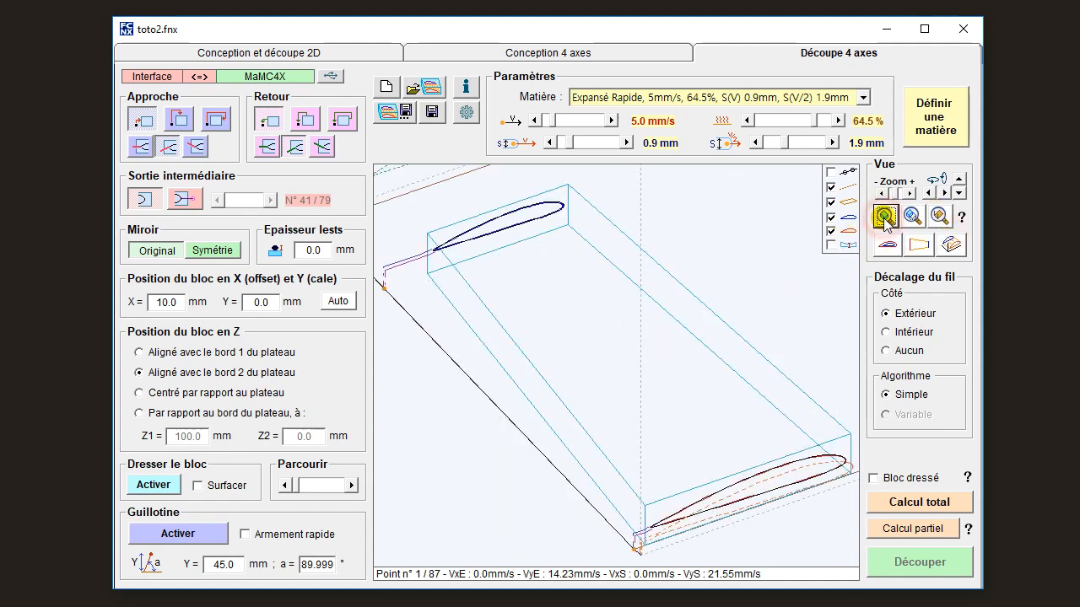
left_click(912, 216)
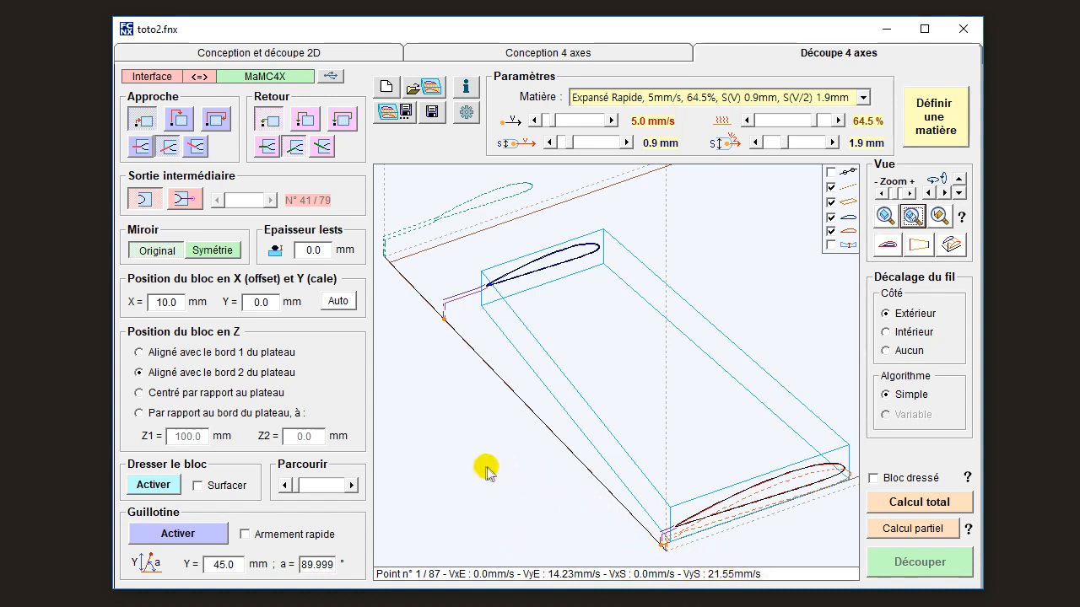
Step the wire to path point 2 and back, and review the MaMC4X machine's speed limits and cutting parameters.
left_click(351, 485)
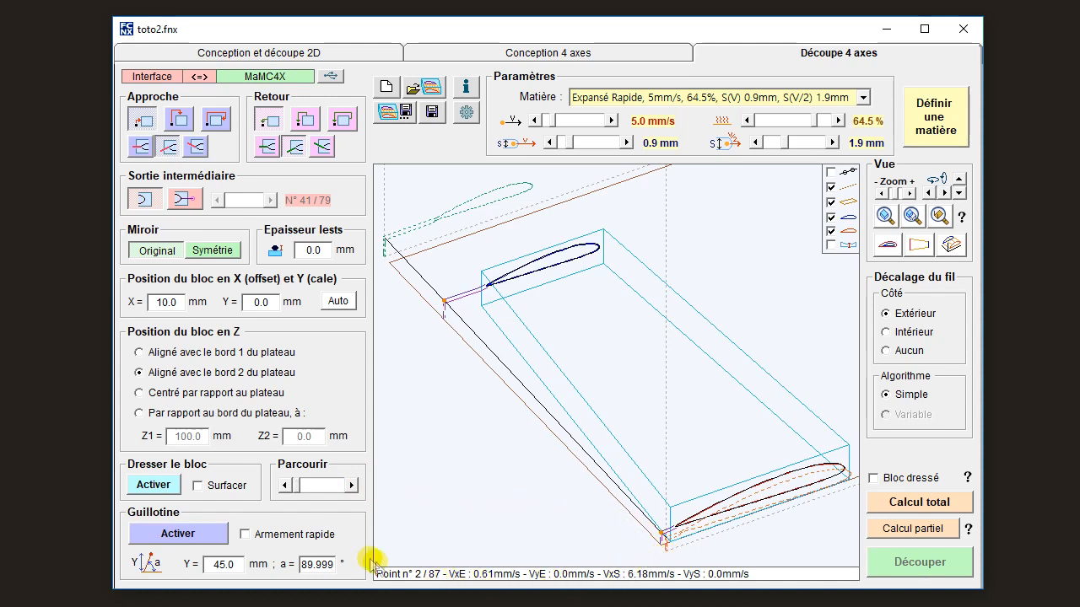
left_click(284, 485)
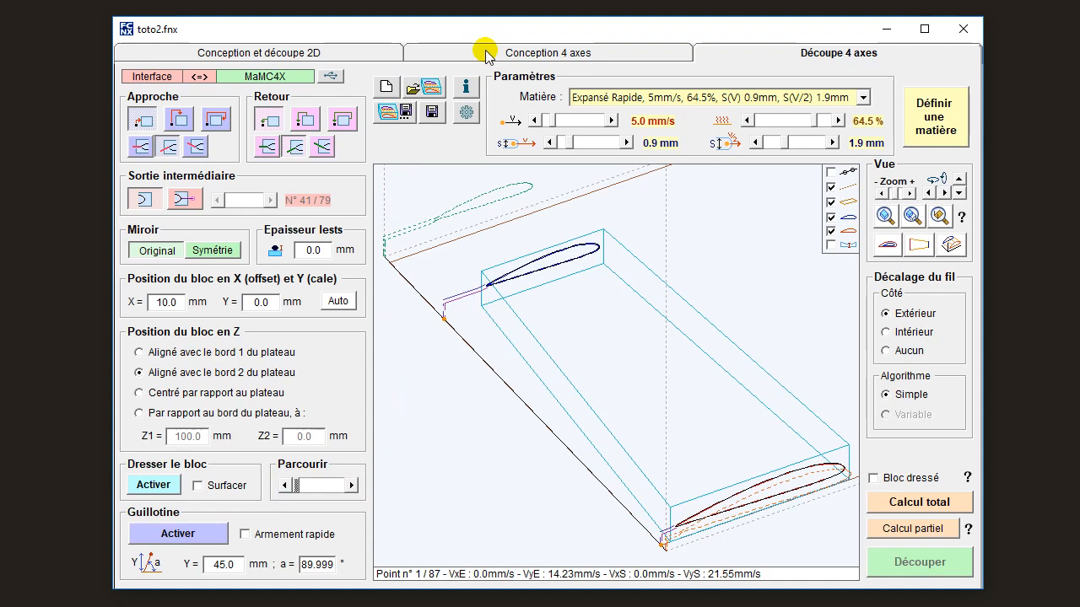
left_click(464, 112)
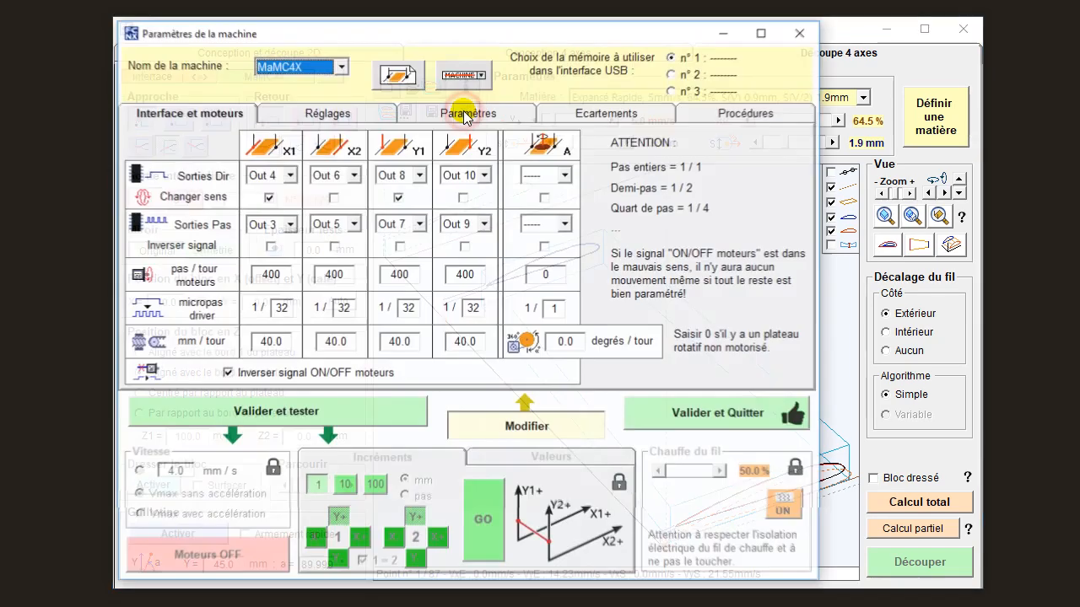
left_click(331, 114)
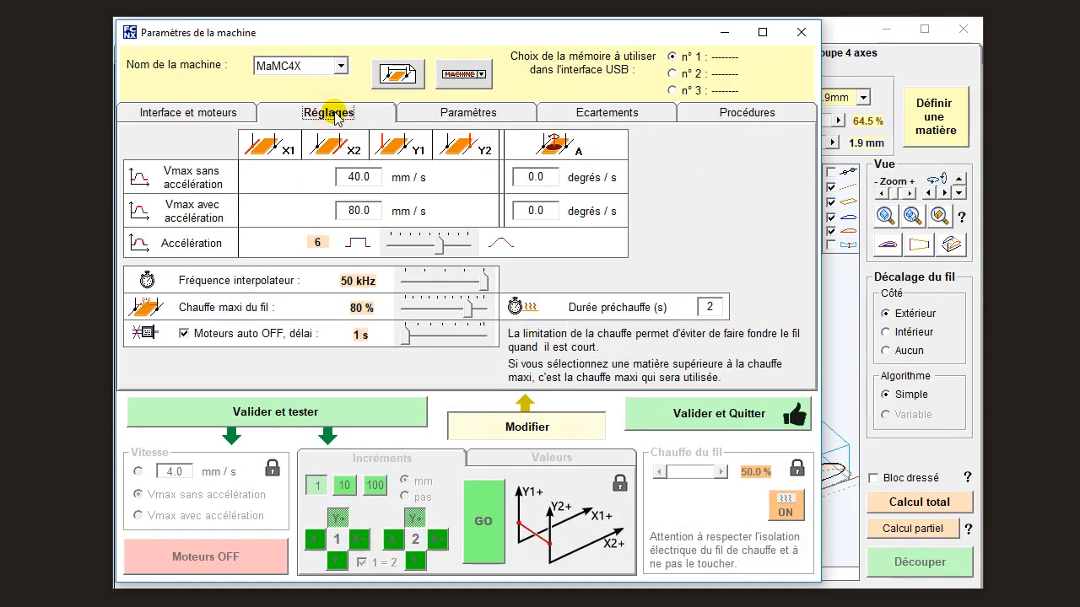
left_click(467, 115)
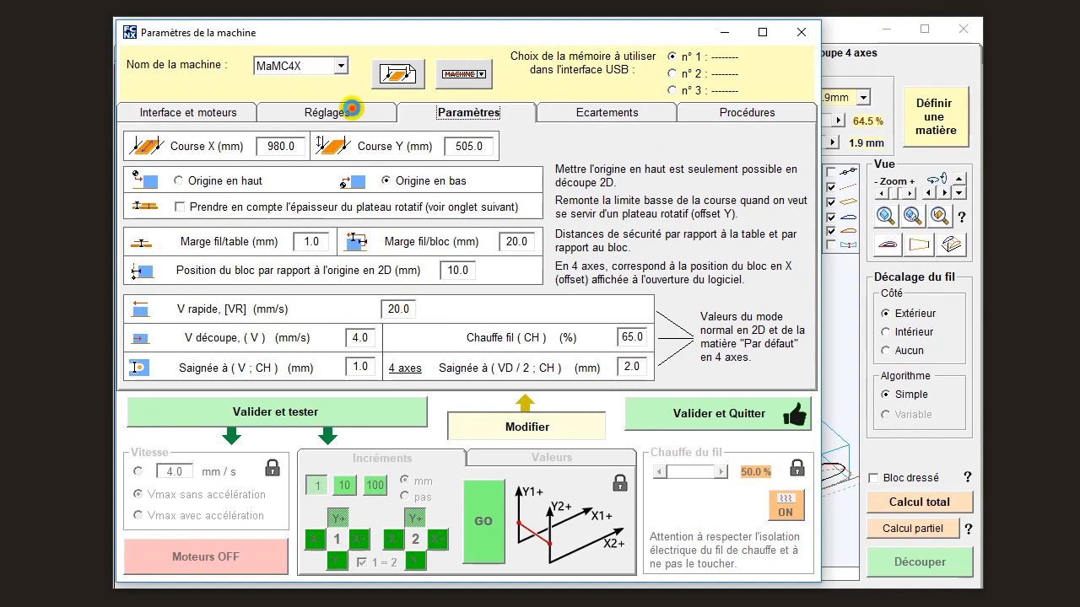
left_click(347, 111)
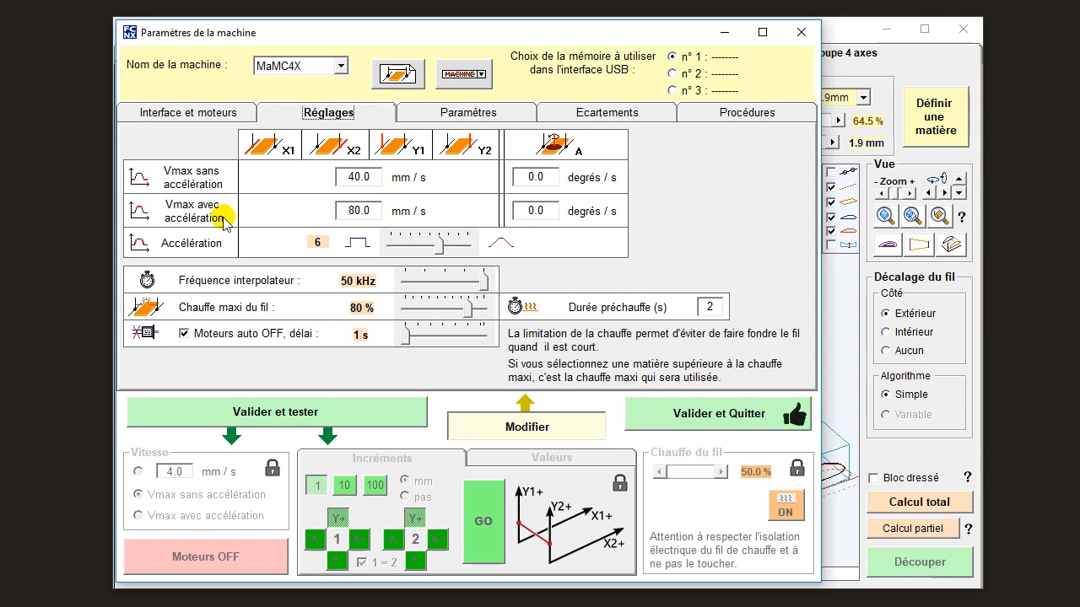
left_click(423, 114)
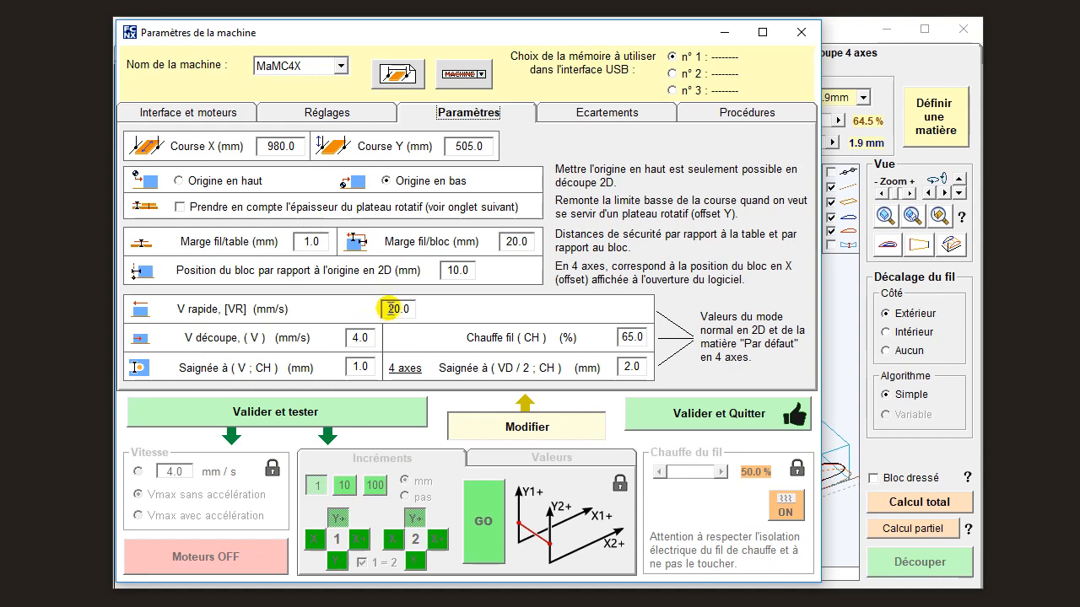
left_click(690, 415)
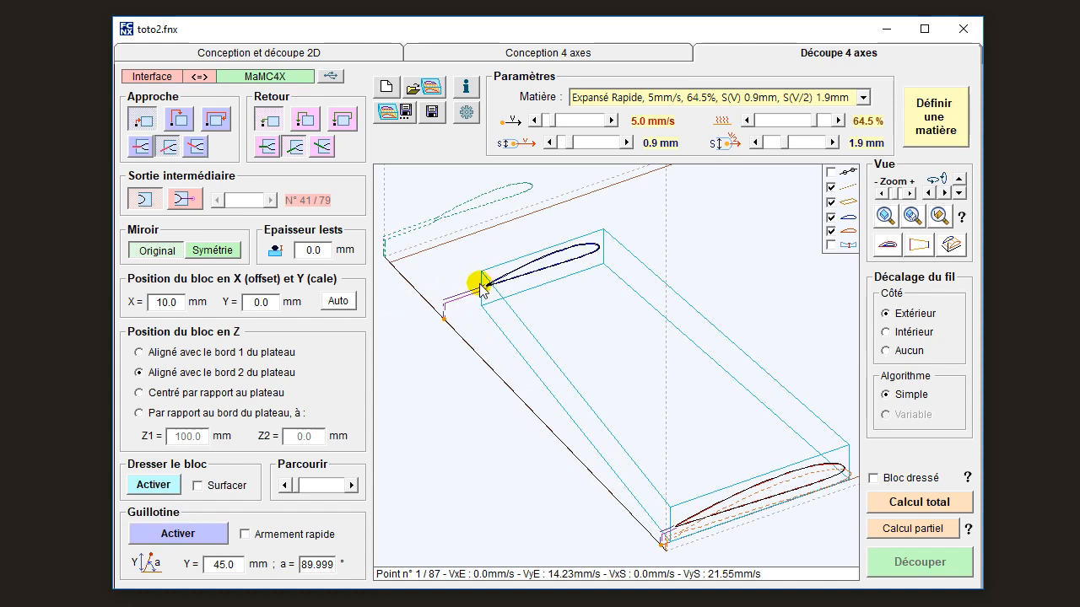
Enable the "Bloc dressé" option for a rapid approach close to the block, with the wire at path point 2.
left_click(352, 486)
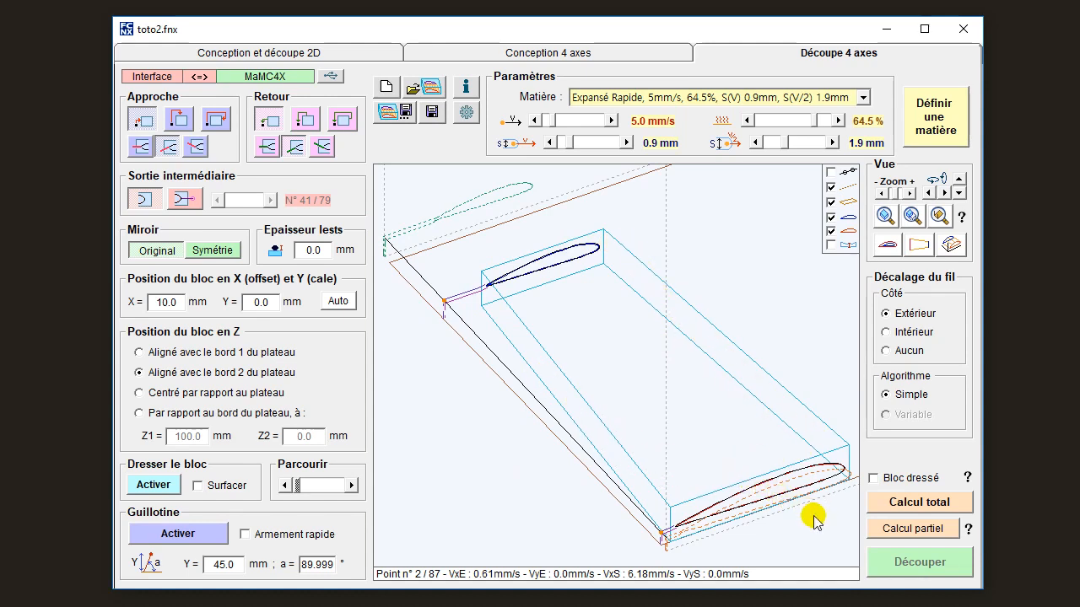
left_click(873, 478)
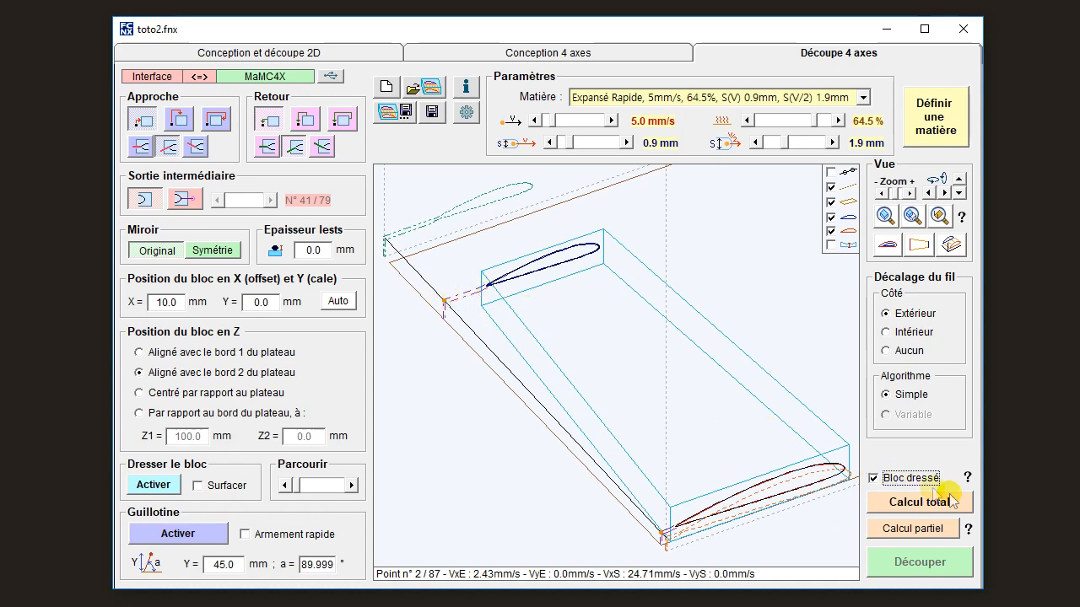
left_click(916, 478)
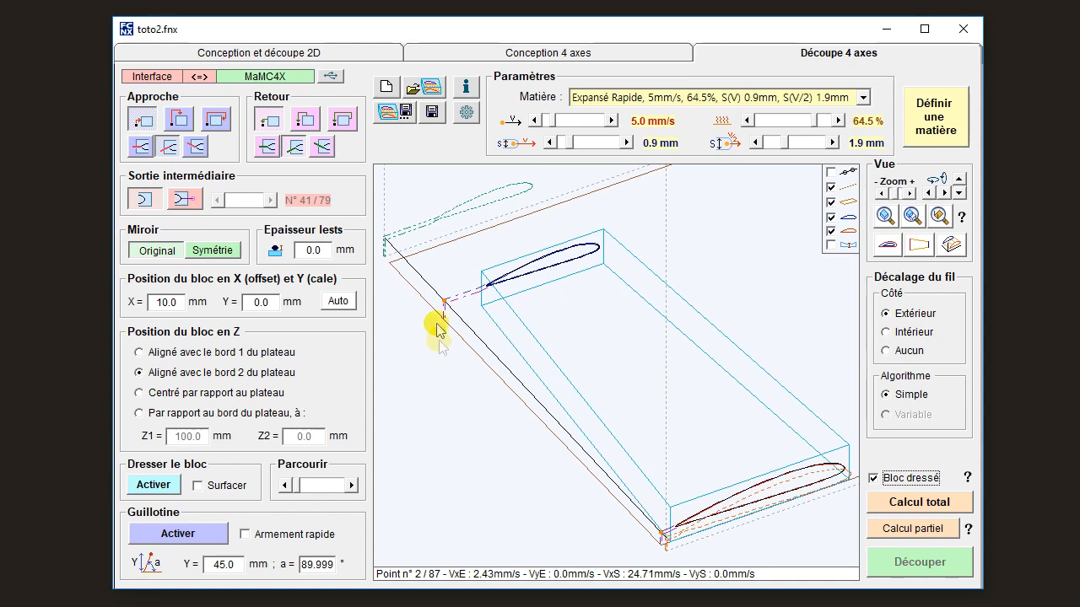
Set the spacing between root and tip to 100 mm and return to the 4-axis cut preparation.
left_click(479, 48)
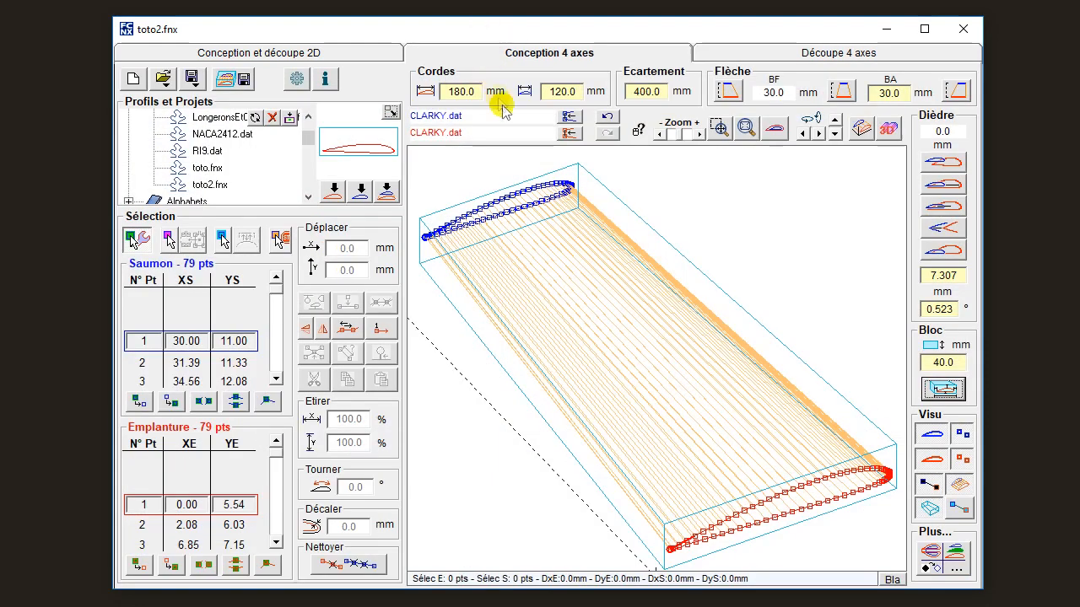
double_click(644, 92)
type("100")
key("Return")
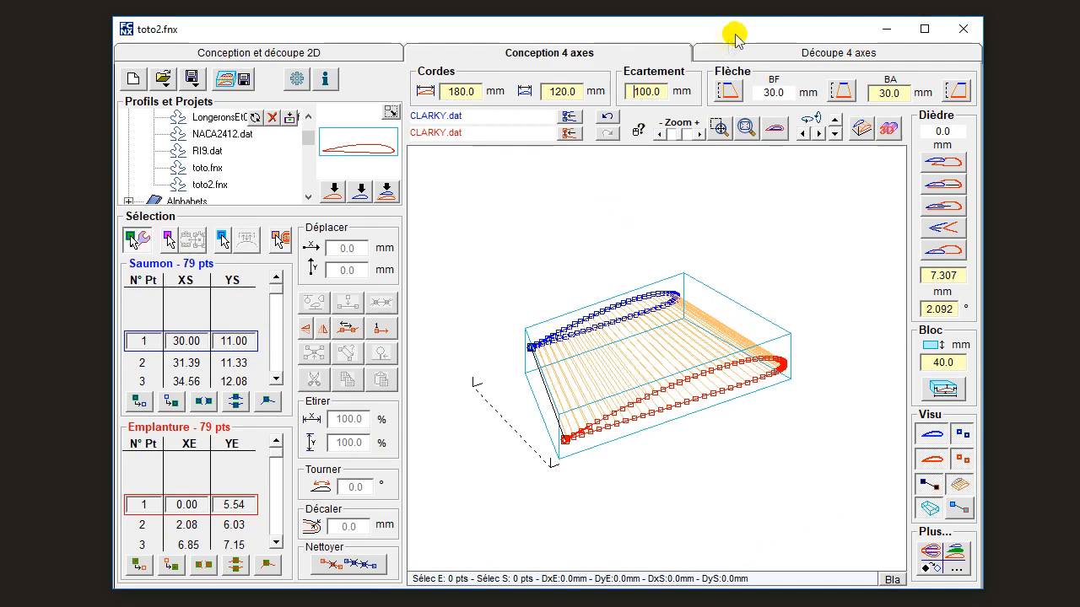
left_click(742, 50)
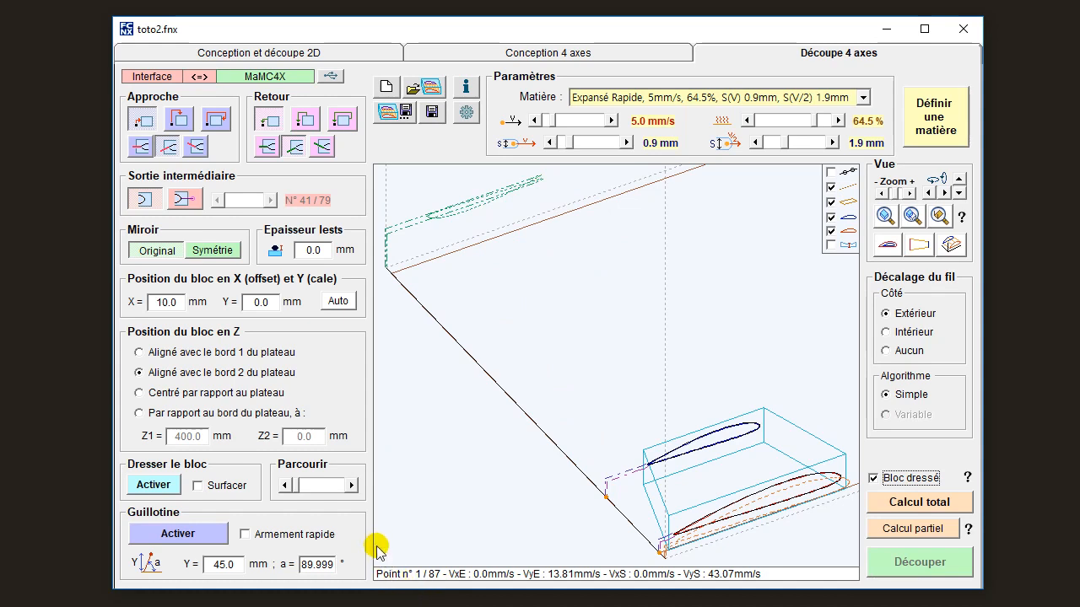
Step the wire back and forth through path points 2 and 3 to examine its speeds on the shortened panel.
left_click(353, 486)
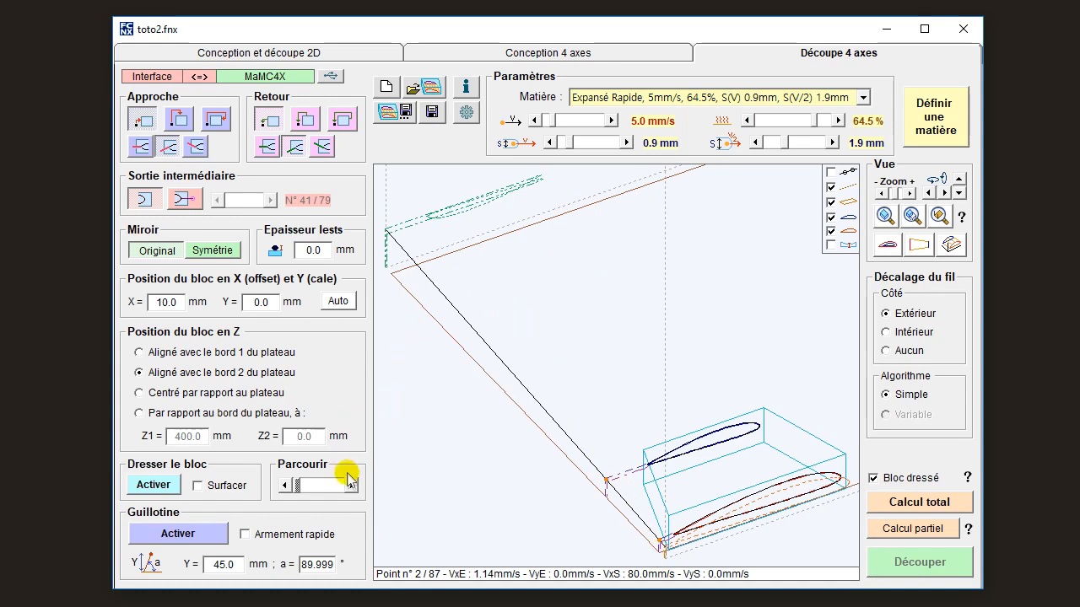
left_click(352, 486)
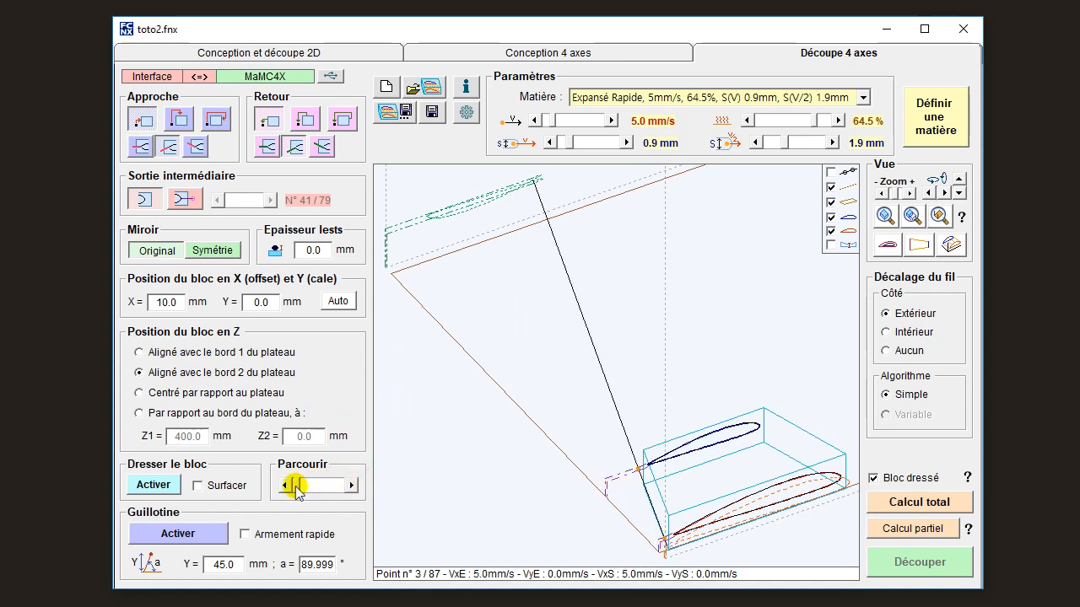
left_click(287, 486)
left_click(352, 486)
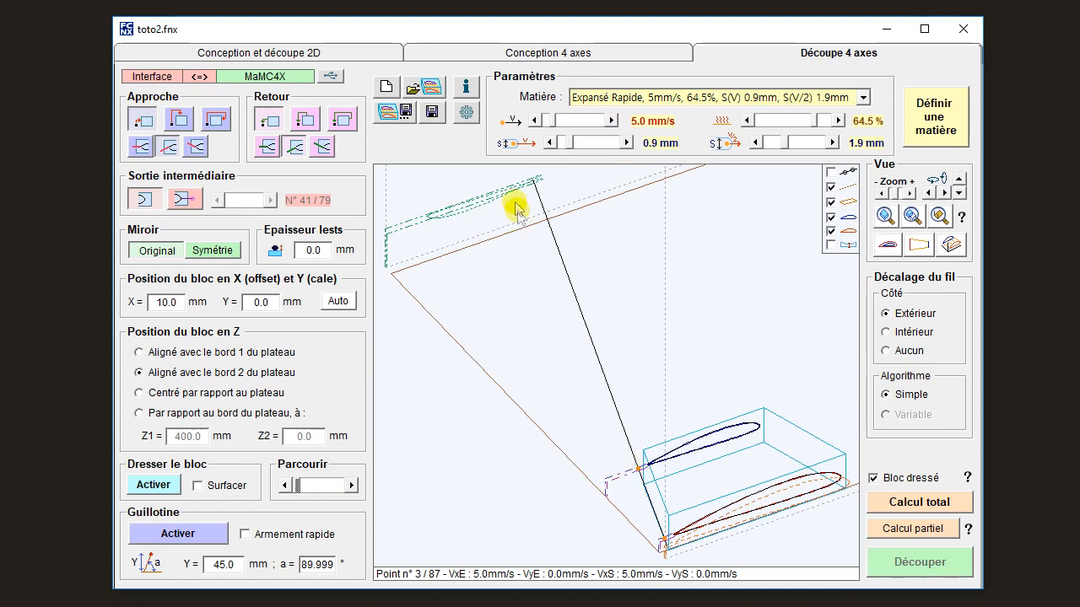
Set the spacing between root and tip back to 400 mm and reopen the 4-axis cut preparation.
left_click(547, 52)
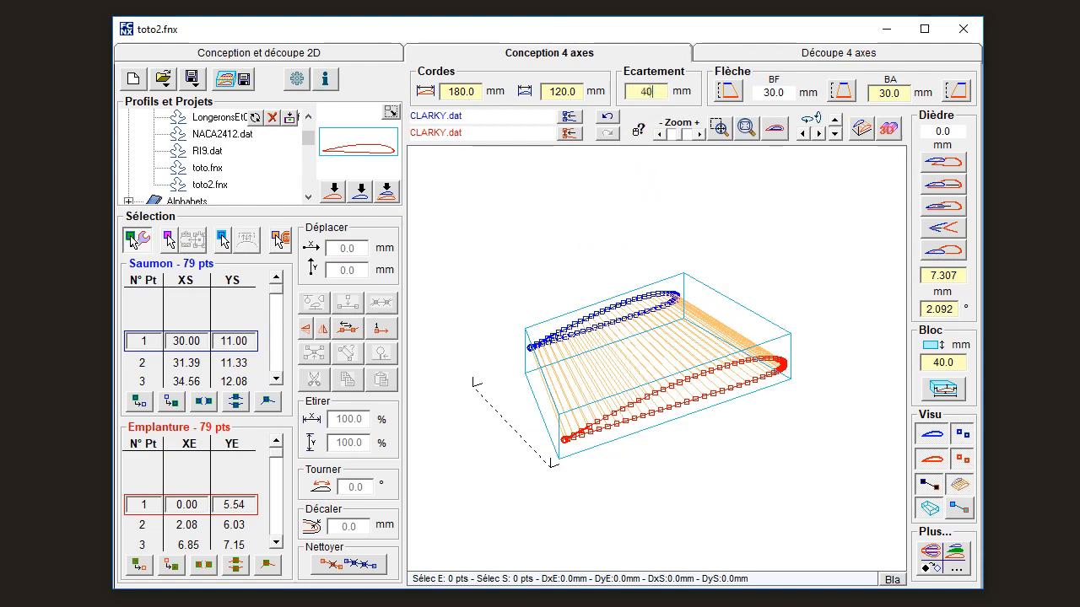
key("Return")
left_click(715, 51)
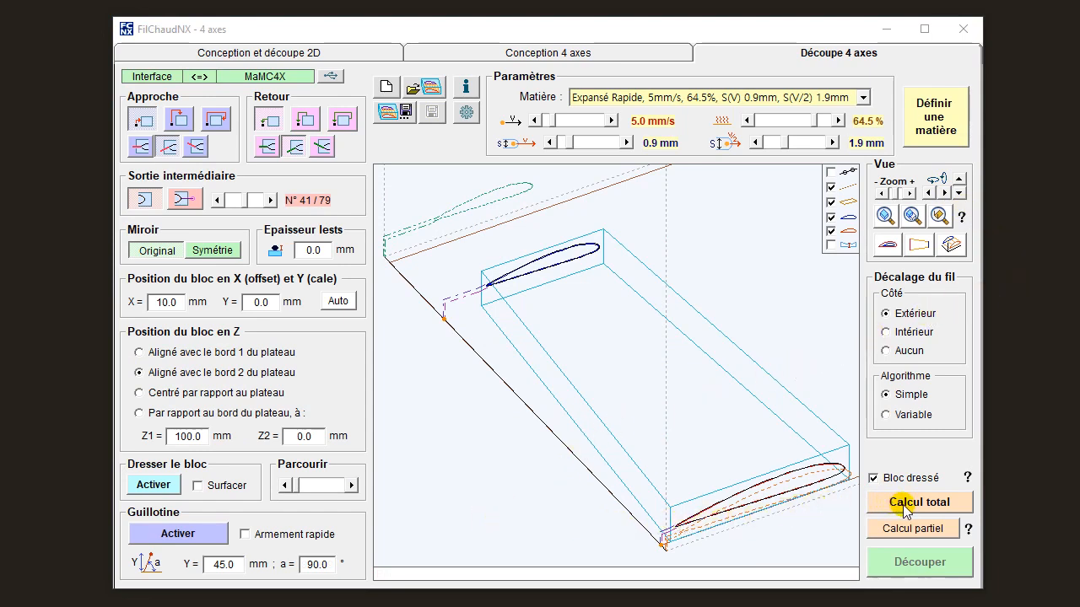
Run the total calculation of the 4-axis cut.
left_click(919, 571)
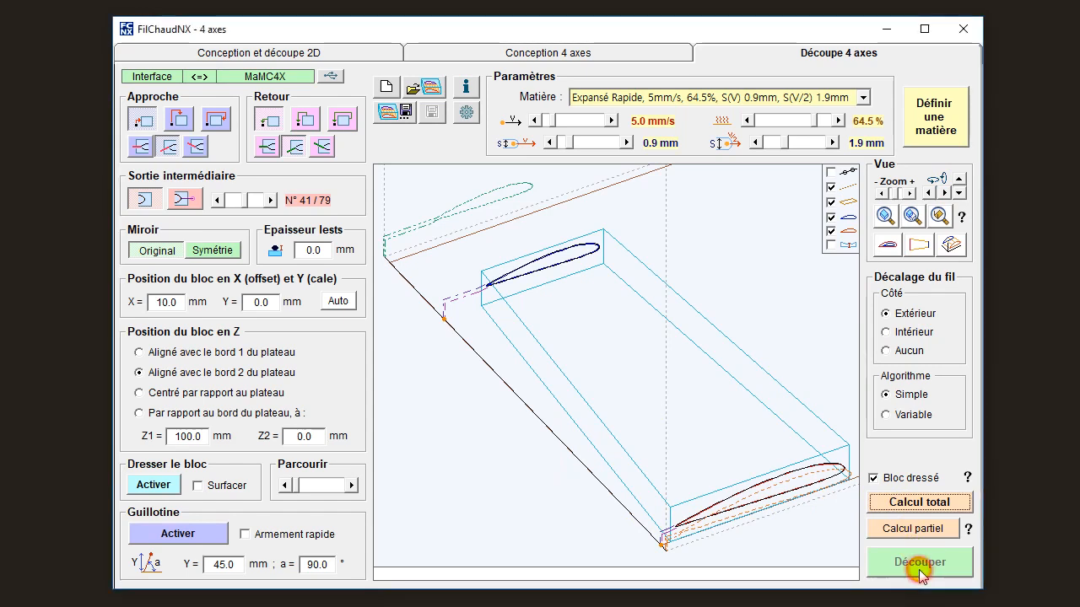
left_click(917, 510)
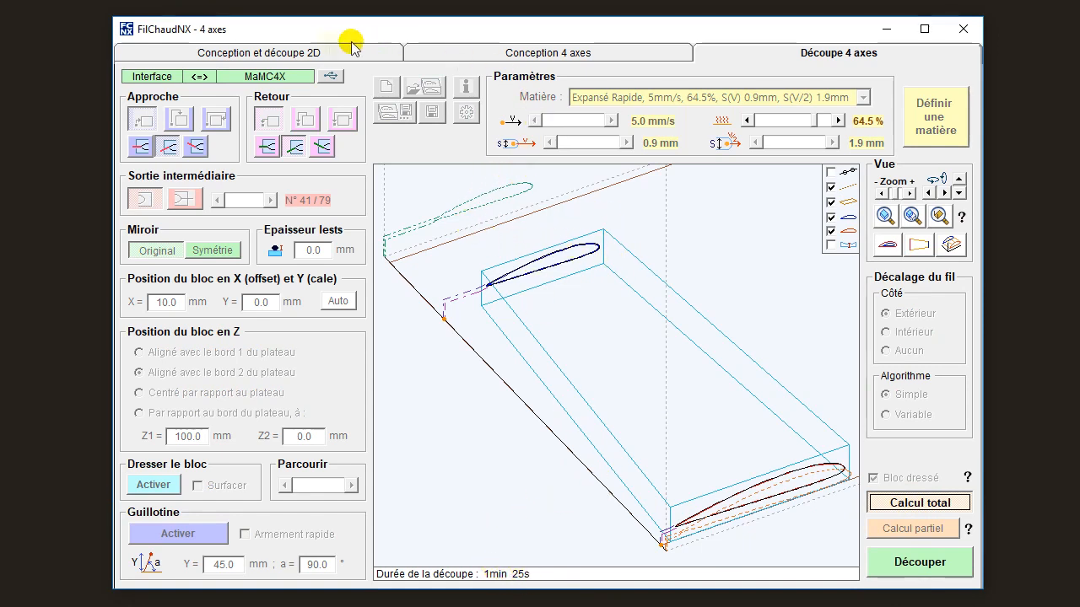
left_click(326, 248)
left_click(275, 274)
left_click(175, 359)
left_click(222, 412)
left_click(220, 482)
left_click(241, 495)
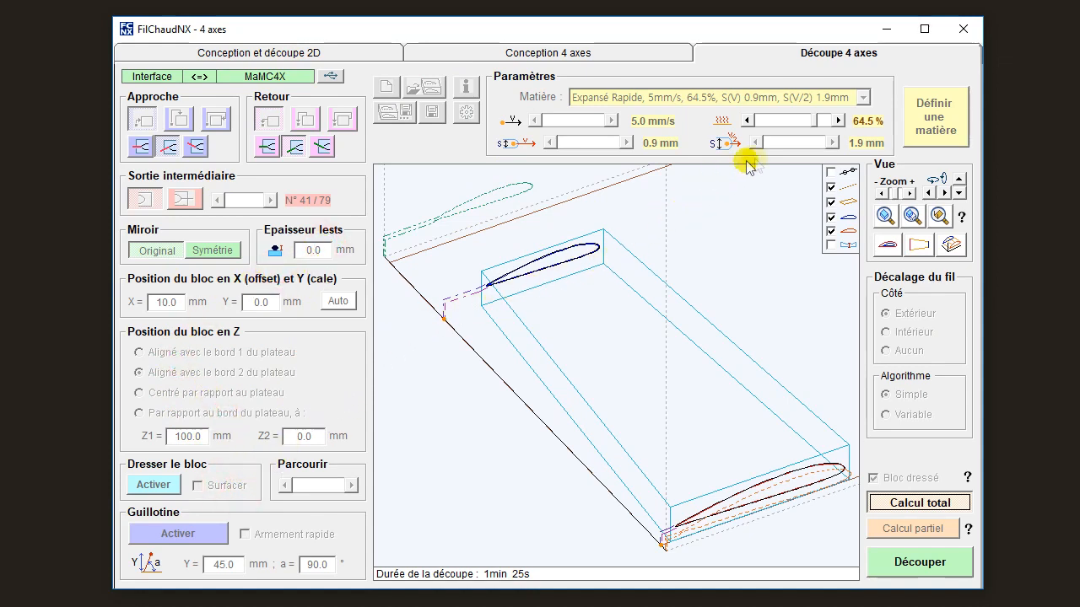
Try raising the wire heat to 65.0 % and bring it back to 64.5 %.
left_click(837, 120)
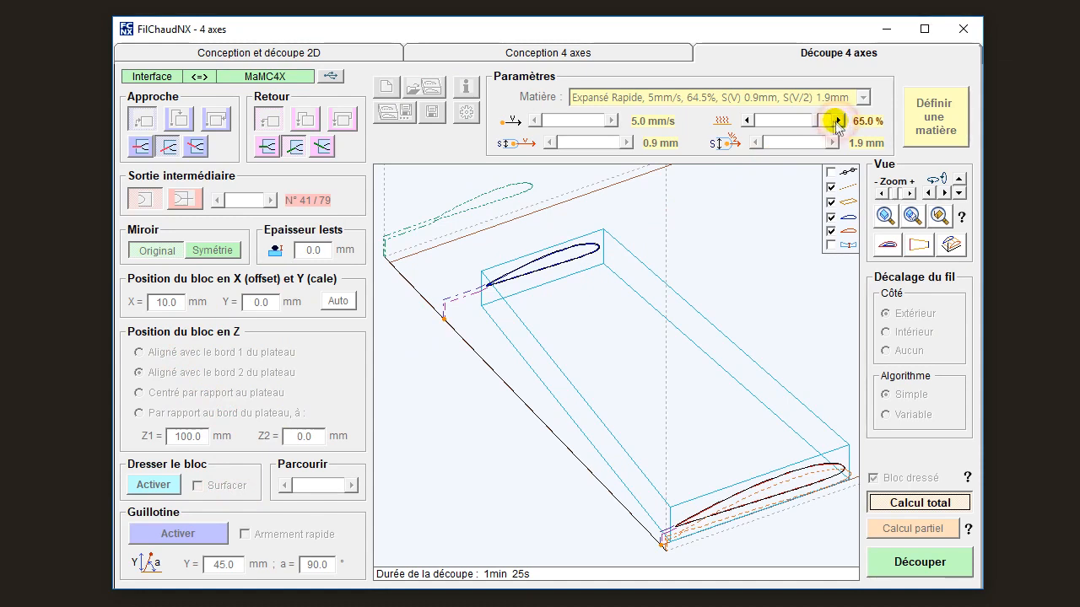
left_click(745, 120)
left_click(837, 120)
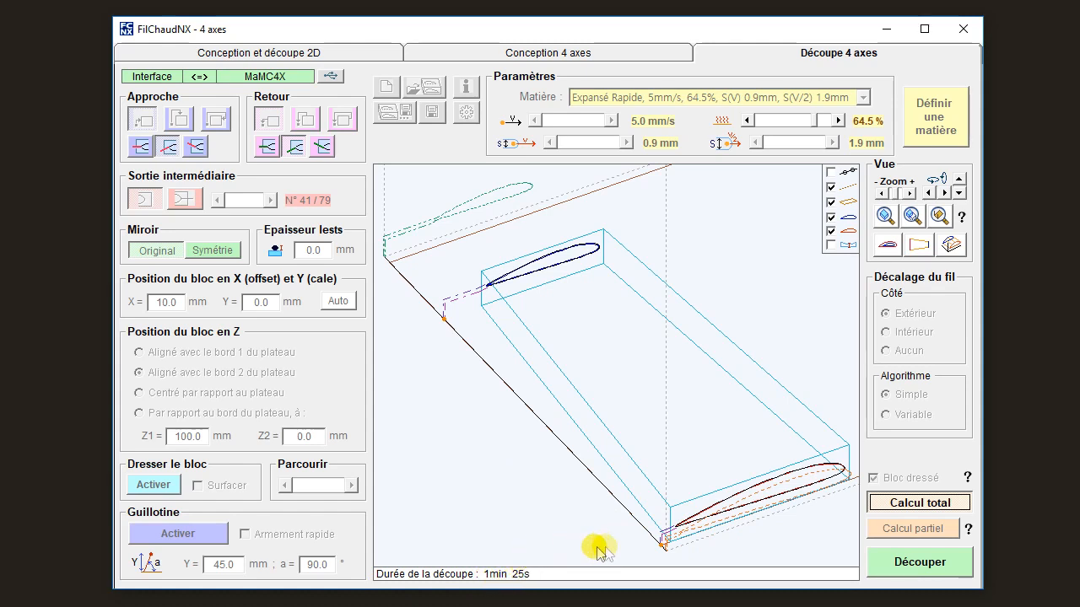
Start the 4-axis cut and raise the wire heat to 69.5 % while it is running.
left_click(919, 566)
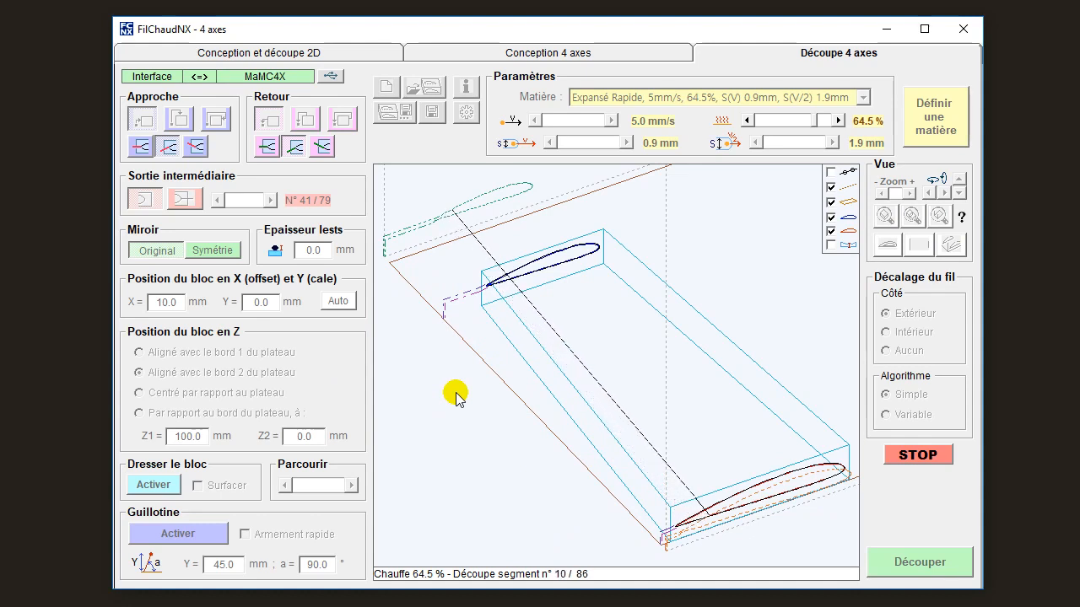
left_click(838, 121)
left_click(837, 121)
left_click(838, 121)
left_click(838, 120)
left_click(837, 121)
left_click(837, 121)
left_click(838, 121)
left_click(838, 120)
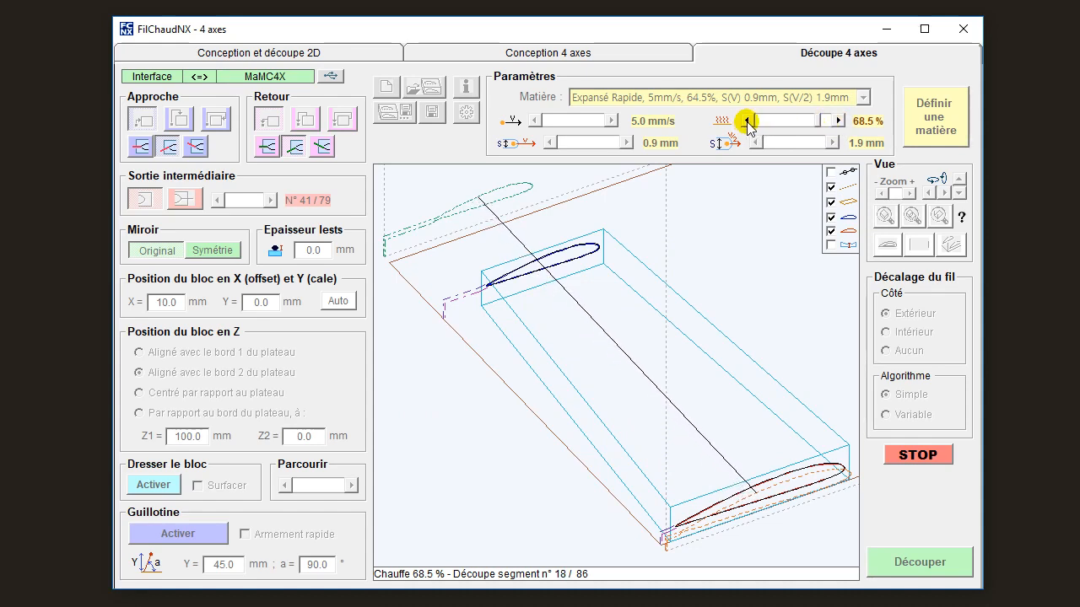
left_click(838, 122)
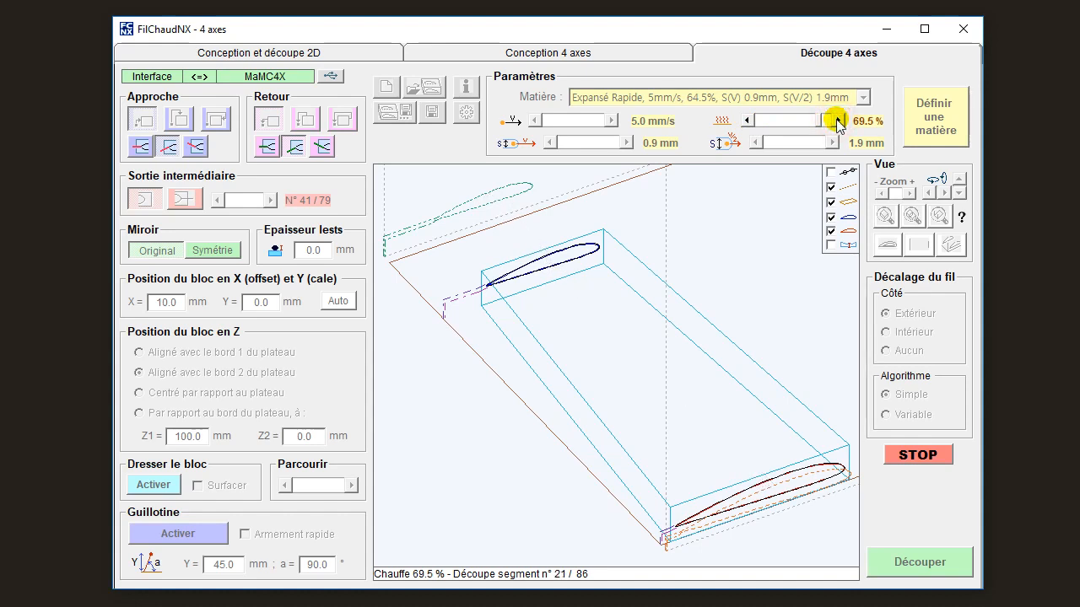
Stop the running cut and advance the wire along the path to point 32.
left_click(917, 457)
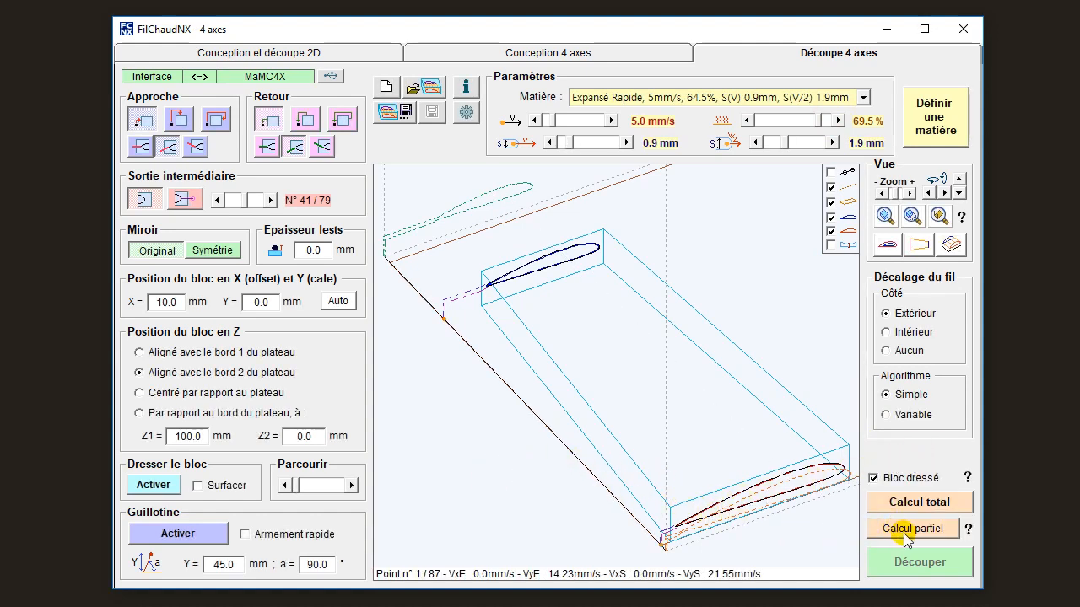
left_click(352, 490)
left_click(352, 490)
left_click(352, 490)
left_click(352, 491)
left_click(352, 490)
left_click(351, 490)
left_click(352, 490)
left_click(352, 490)
left_click(351, 490)
left_click(352, 491)
left_click(351, 490)
left_click(352, 490)
left_click(351, 490)
left_click(351, 490)
left_click(352, 490)
left_click(352, 490)
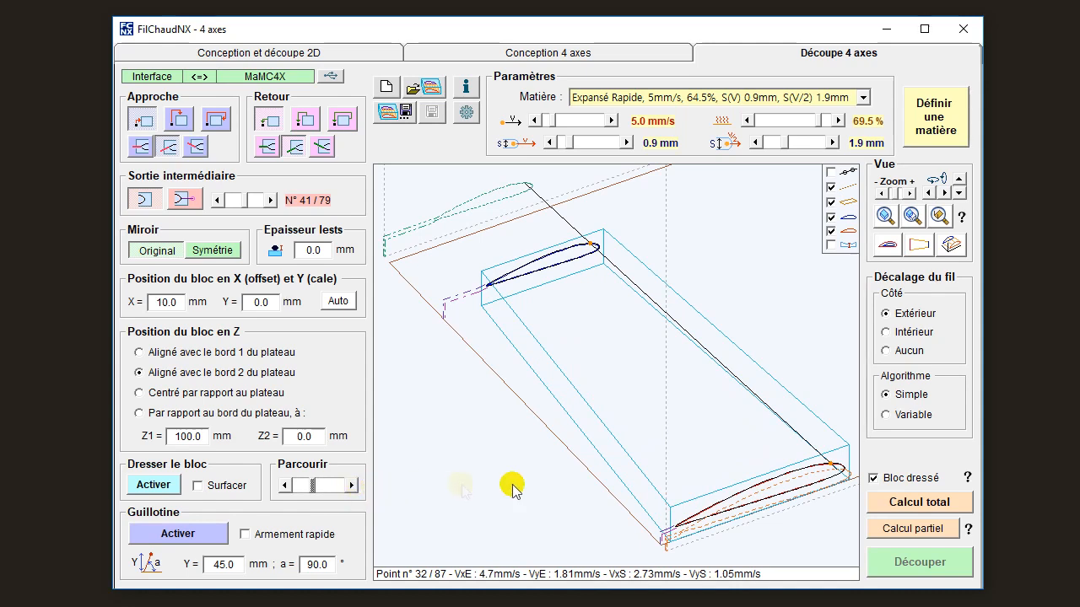
Calculate a partial cut from point 32, start it, and stop it during cutting.
left_click(902, 530)
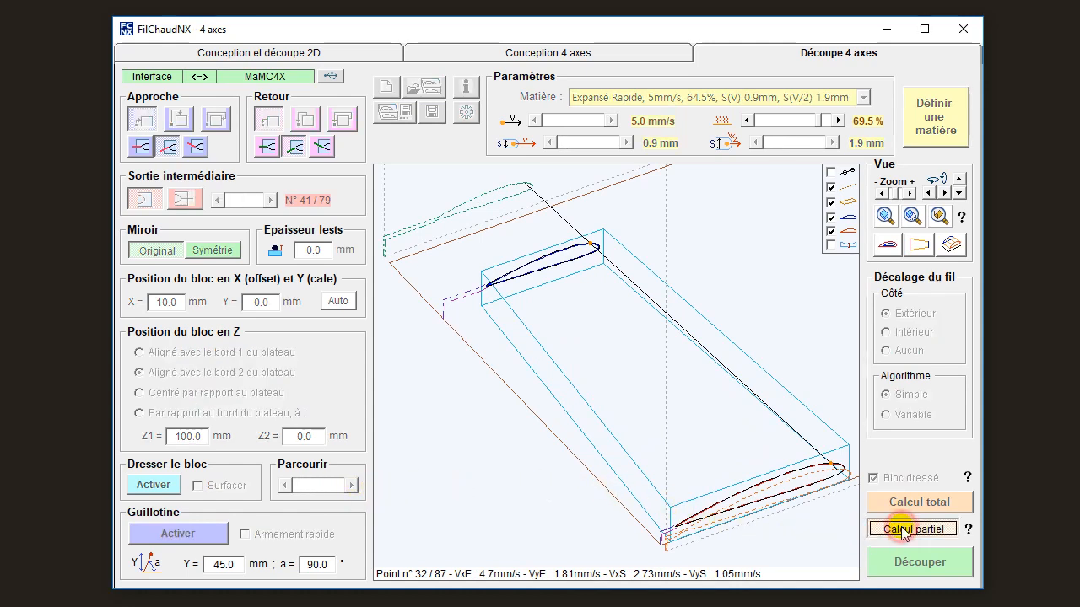
left_click(914, 570)
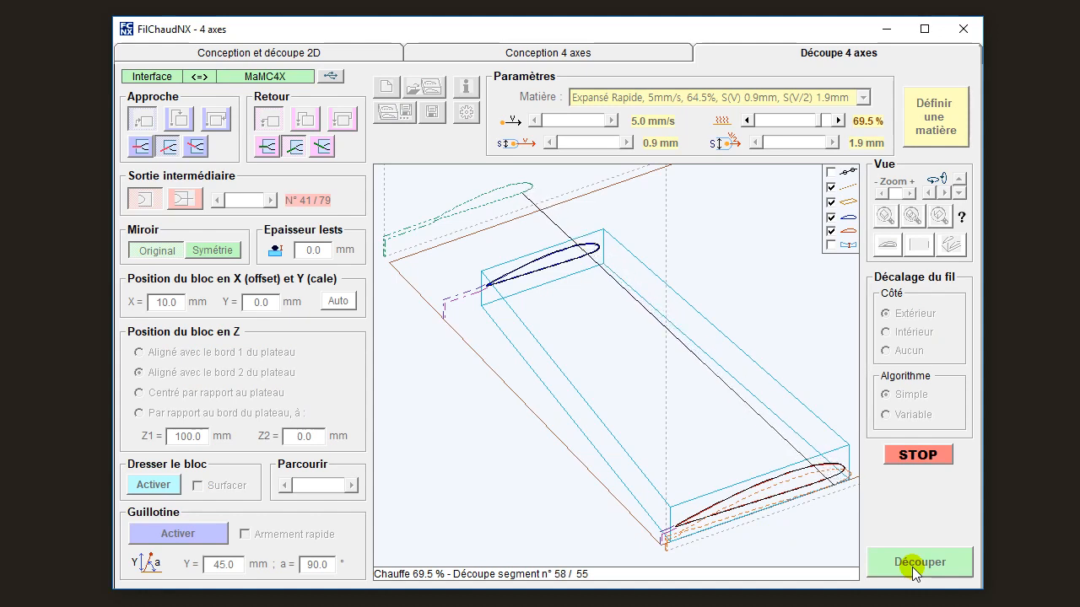
left_click(913, 454)
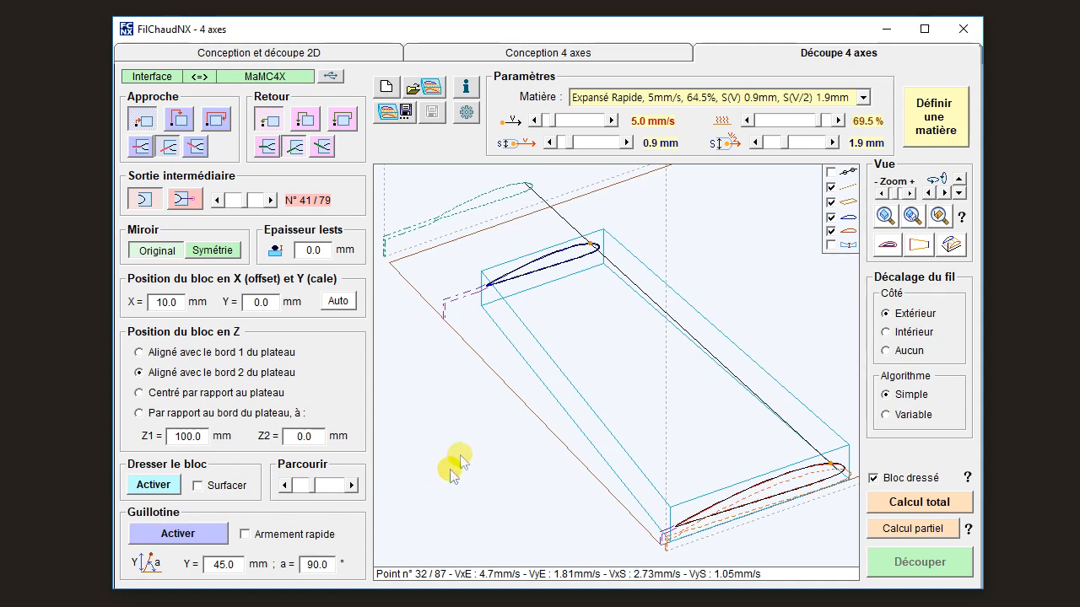
Toggle the dotted carriage paths off and on in the 3D view, and briefly preview the guillotine cut.
left_click(830, 187)
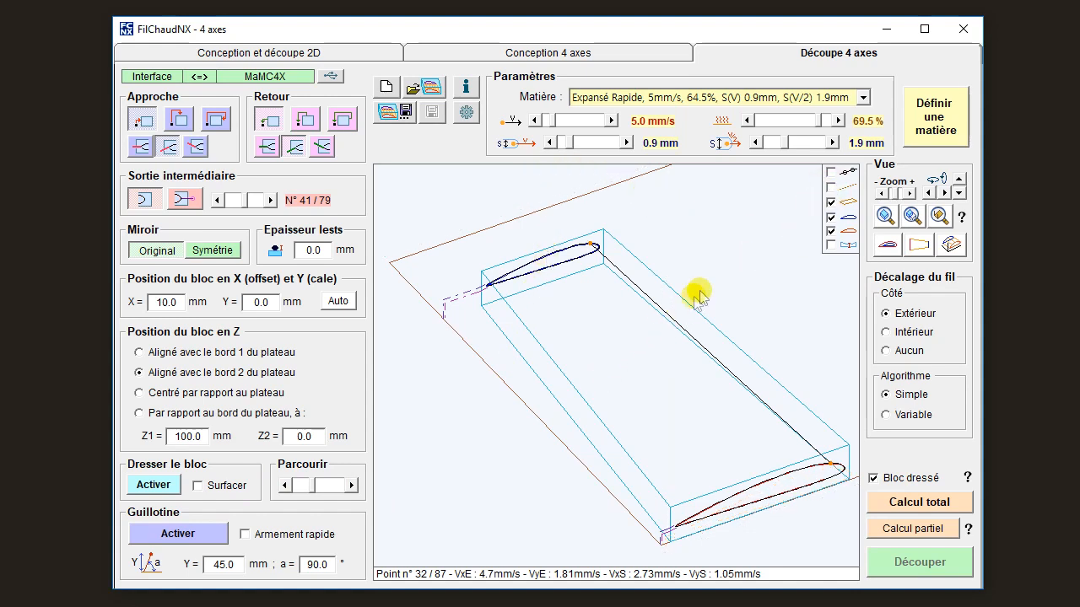
left_click(830, 186)
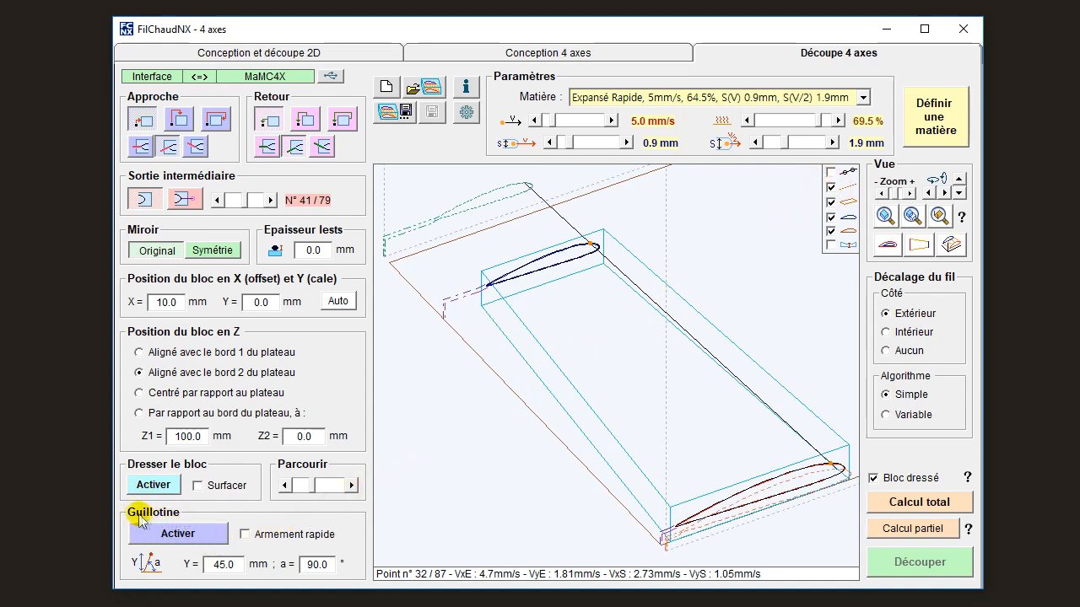
left_click(178, 534)
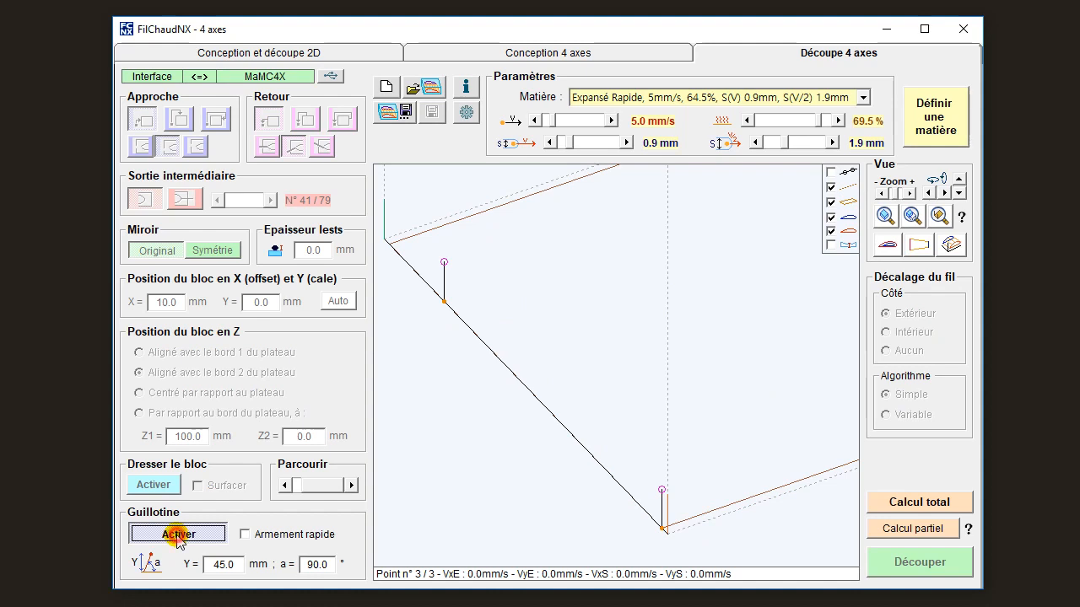
left_click(178, 534)
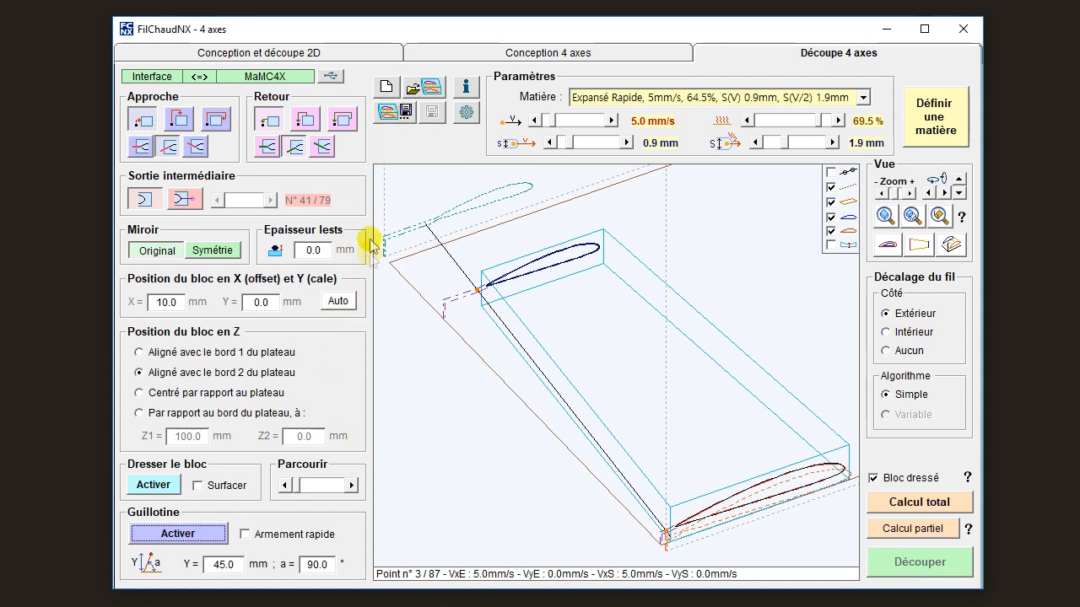
Check the 4-axis design briefly, and save the project as toto3.fnx in the Ailes library folder.
left_click(462, 56)
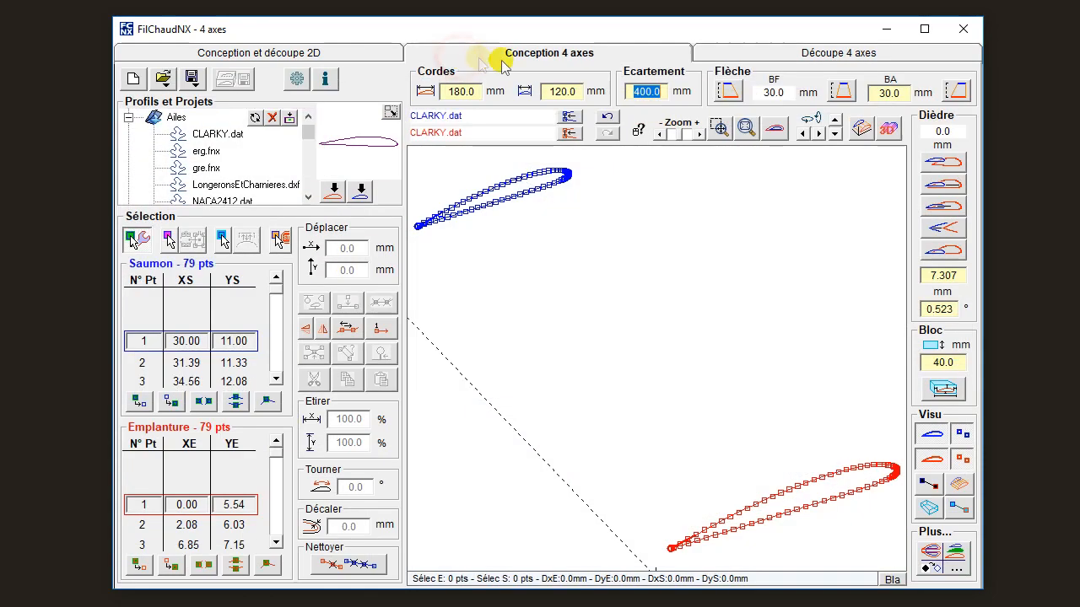
left_click(735, 48)
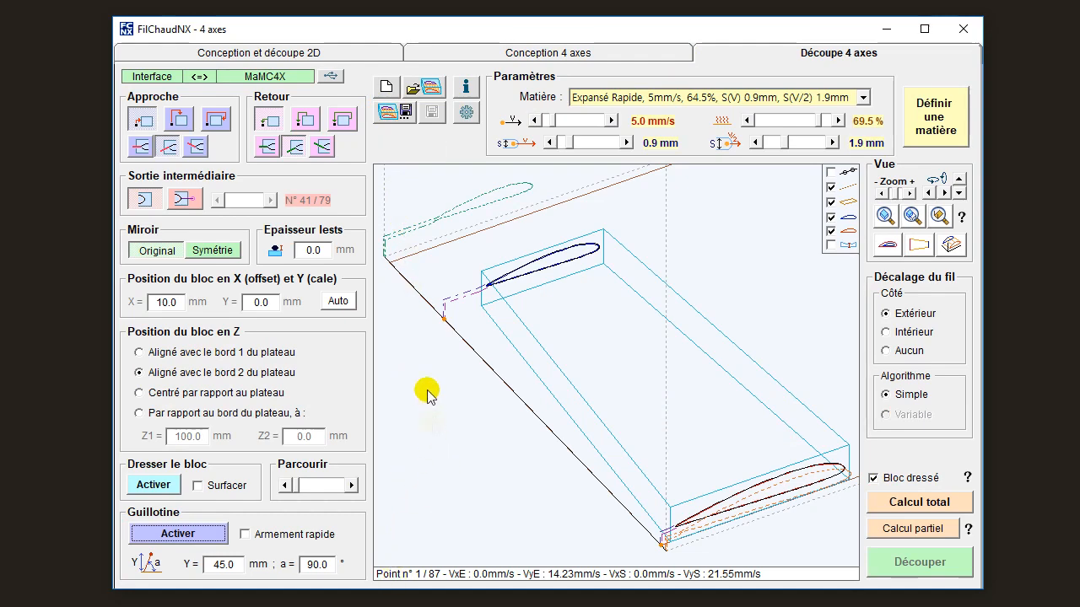
left_click(394, 111)
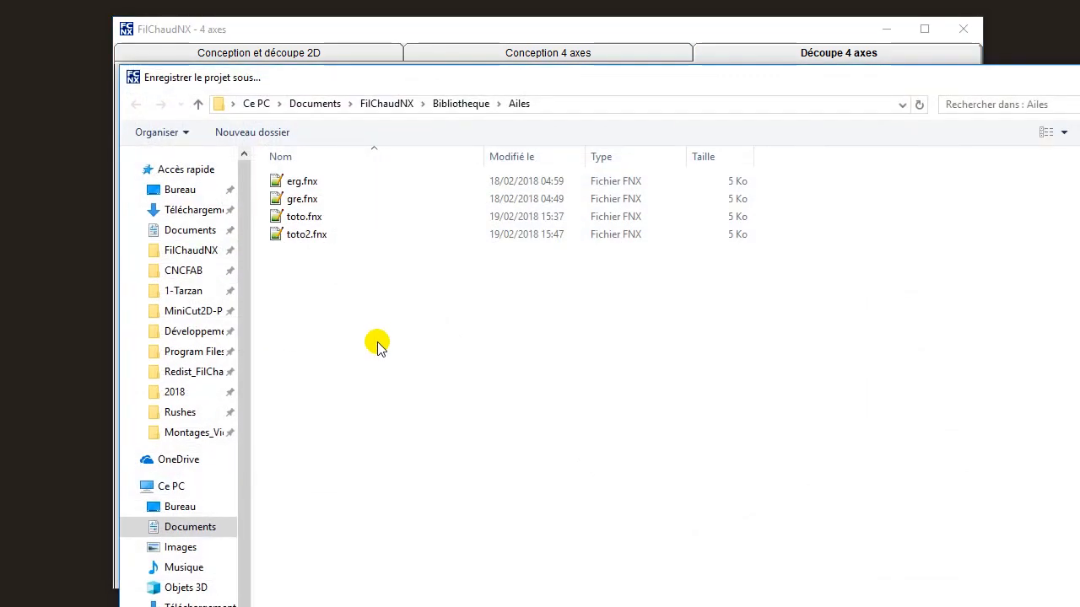
key("Return")
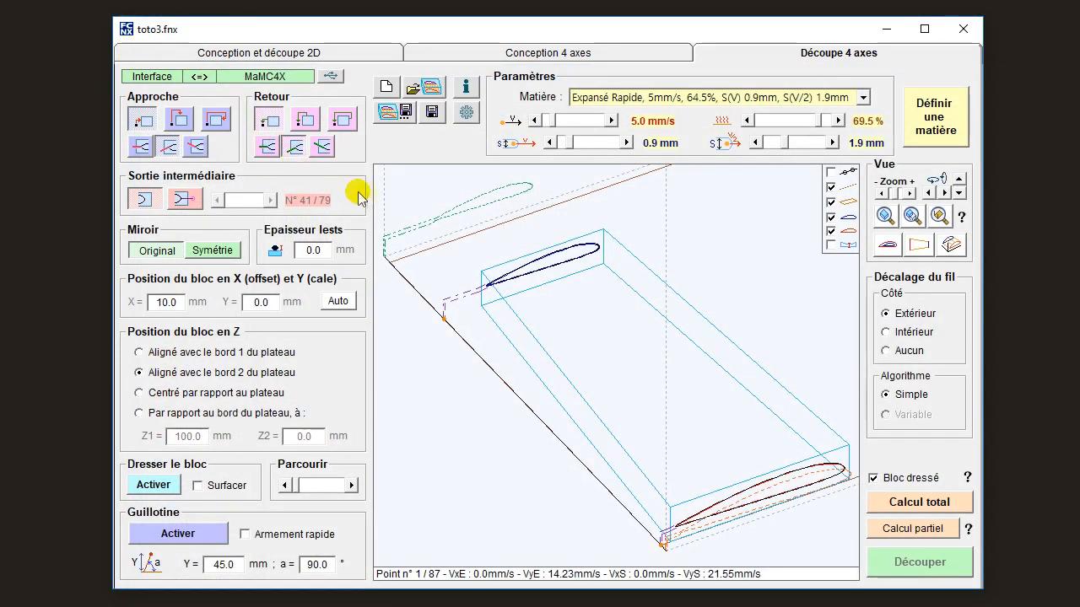
left_click(432, 115)
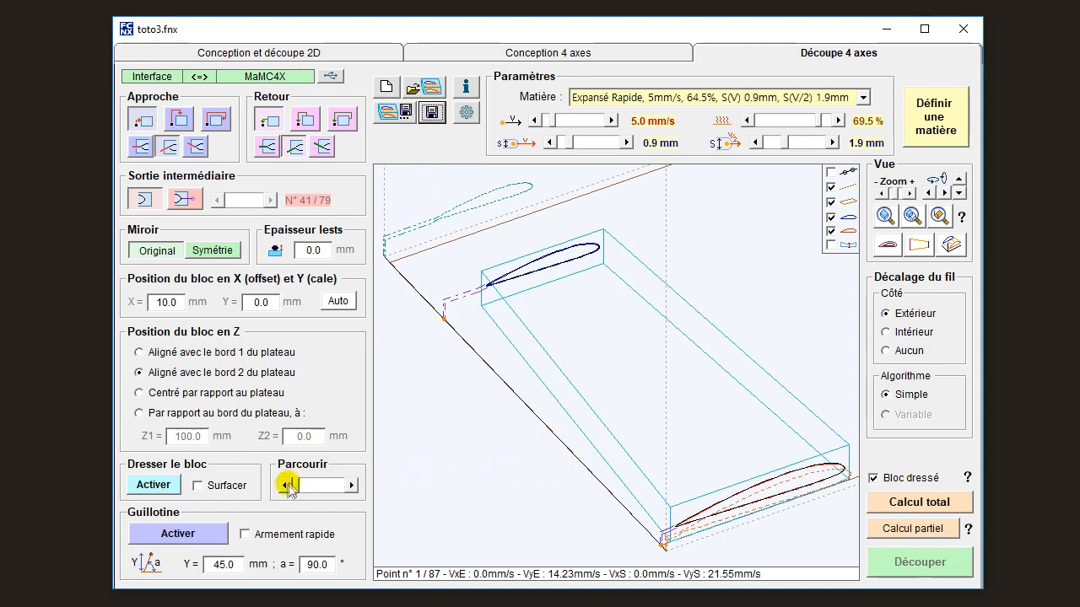
Activate the guillotine and try its quick arming option on and off.
left_click(178, 534)
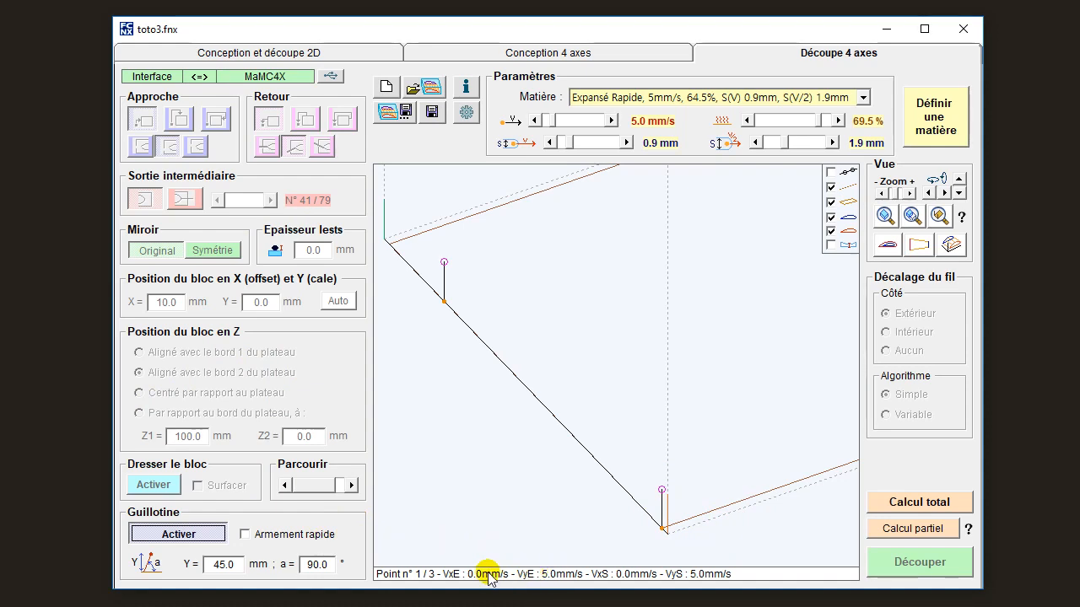
left_click(305, 534)
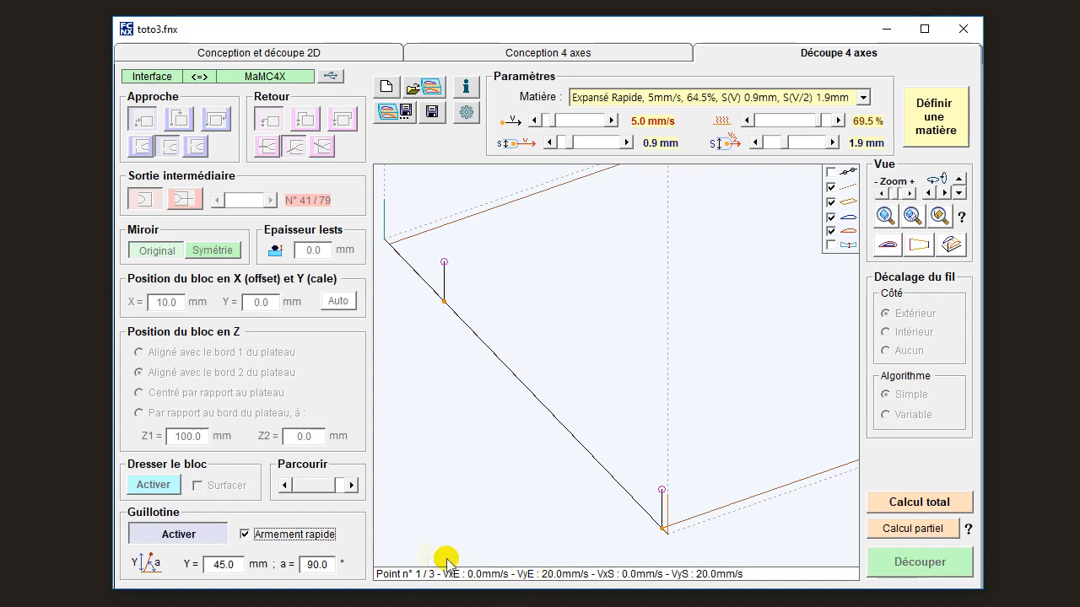
left_click(245, 534)
Try a guillotine angle of 45.0° in profile view and set it back to 90.0°.
double_click(225, 563)
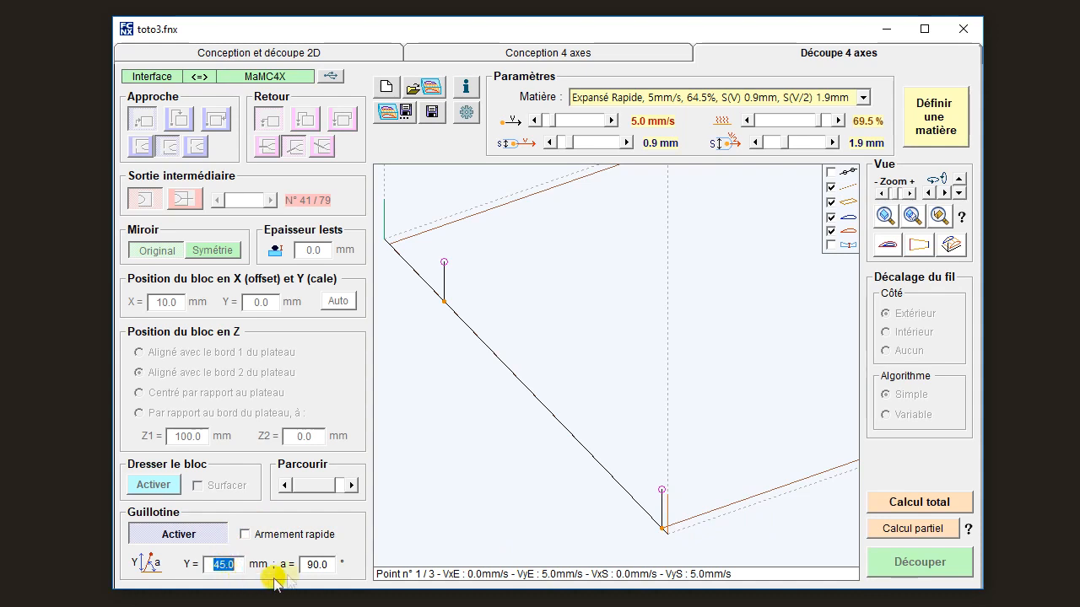
double_click(320, 567)
type("45.0")
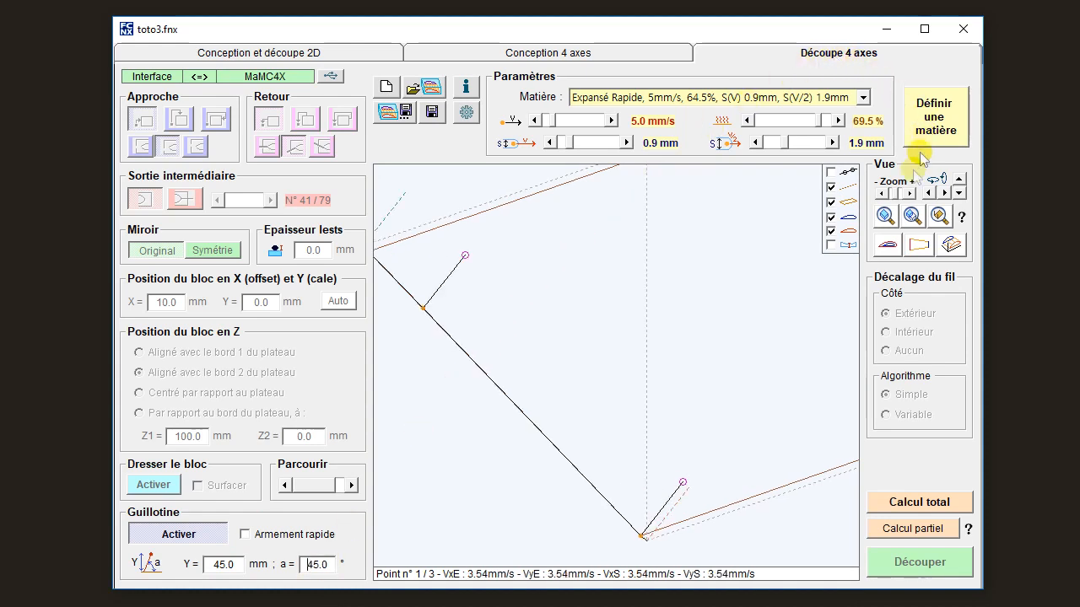
left_click(888, 244)
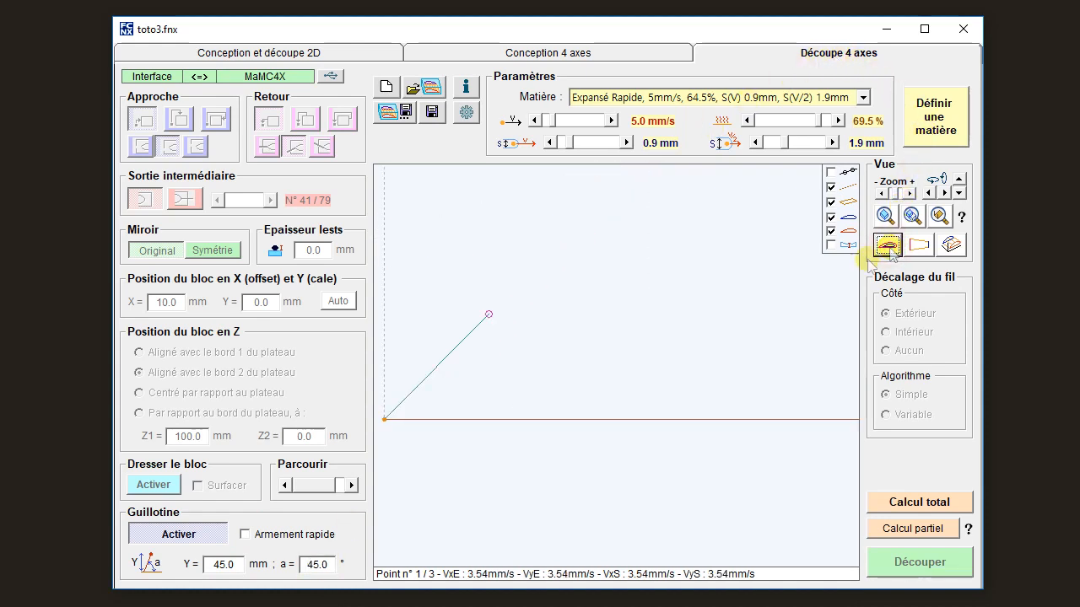
left_click(320, 567)
double_click(320, 567)
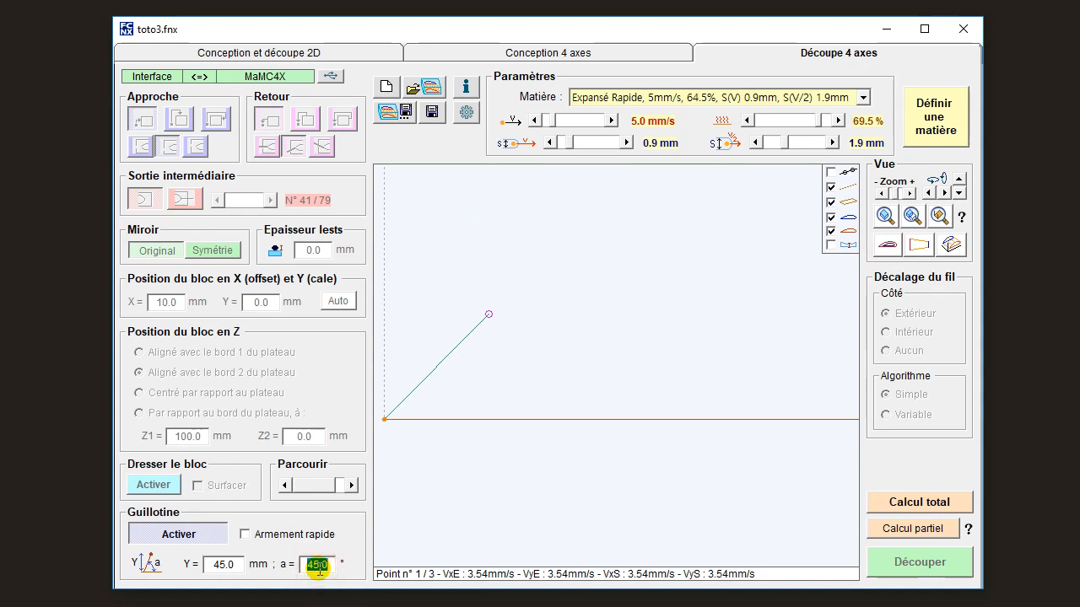
type("90.0")
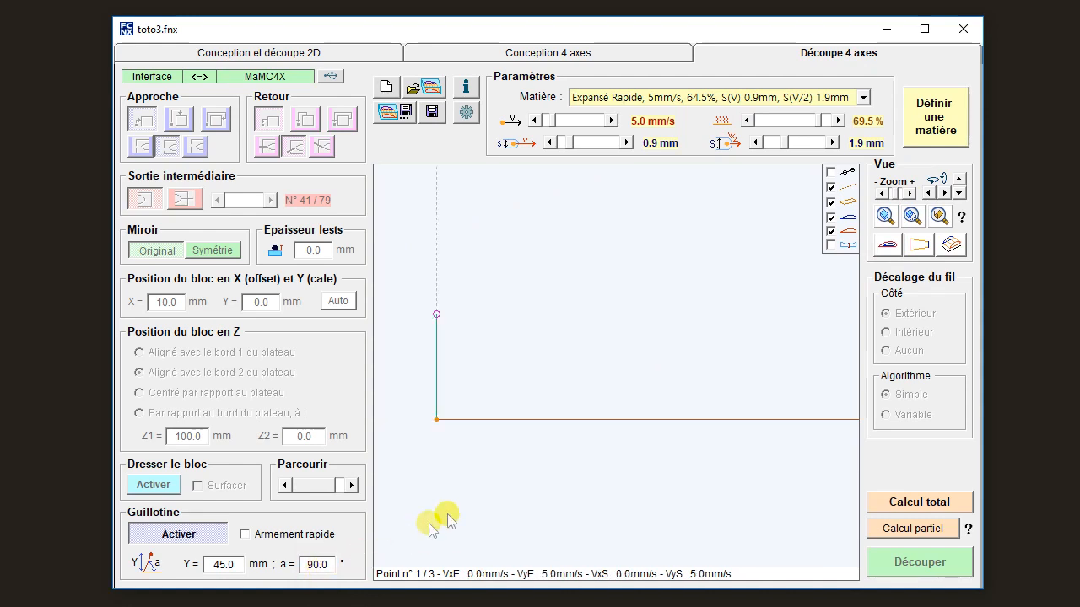
Try to open the machine parameters with the guillotine active, and deactivate the guillotine.
mouse_move(437, 422)
left_mouse_down()
mouse_move(619, 369)
mouse_move(656, 331)
left_mouse_up()
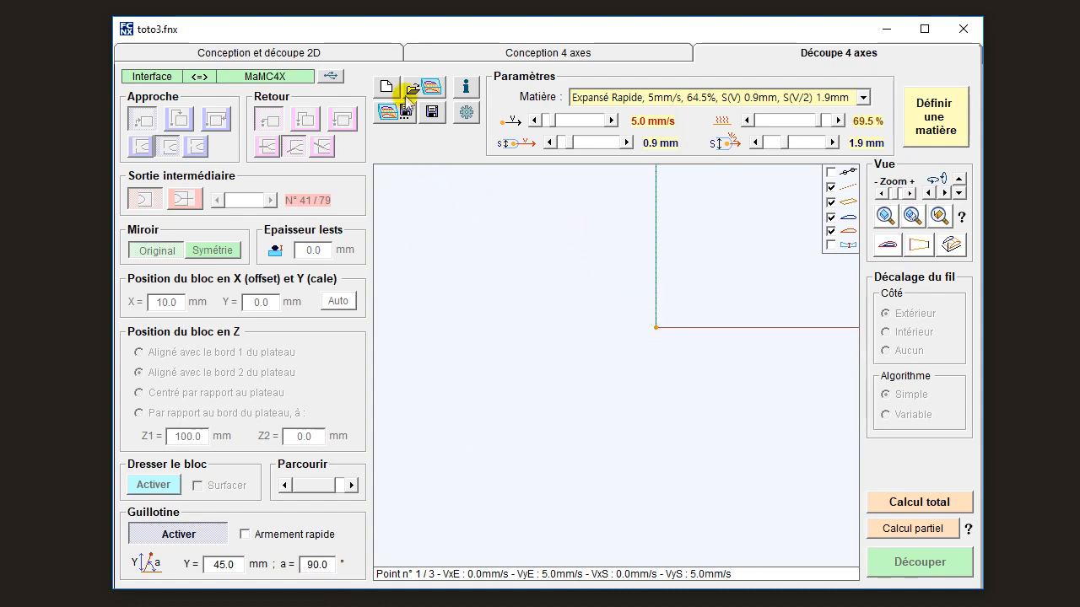
left_click(465, 112)
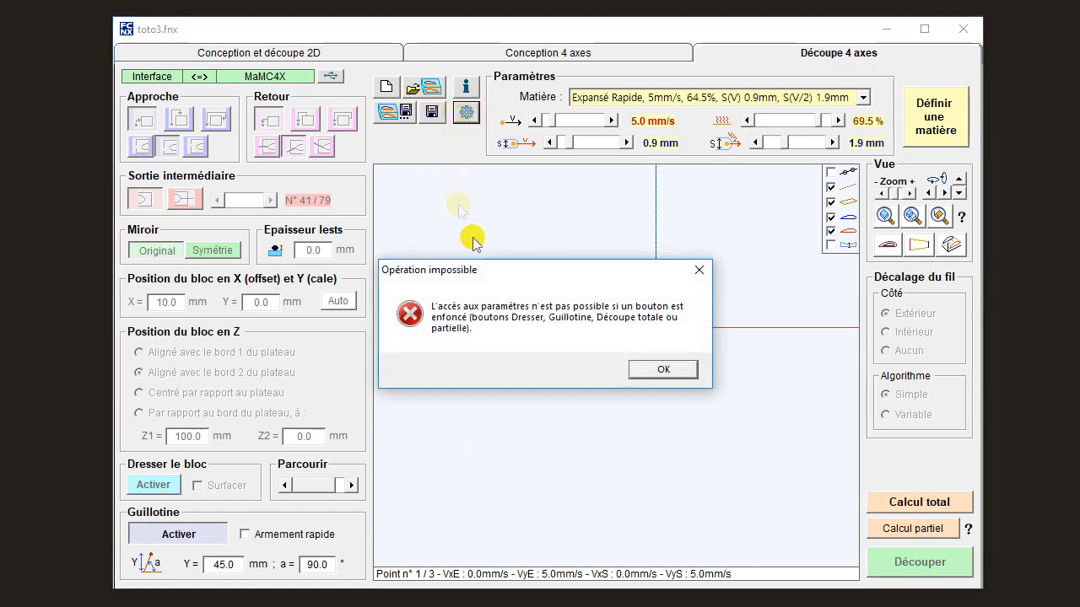
left_click(661, 370)
left_click(143, 535)
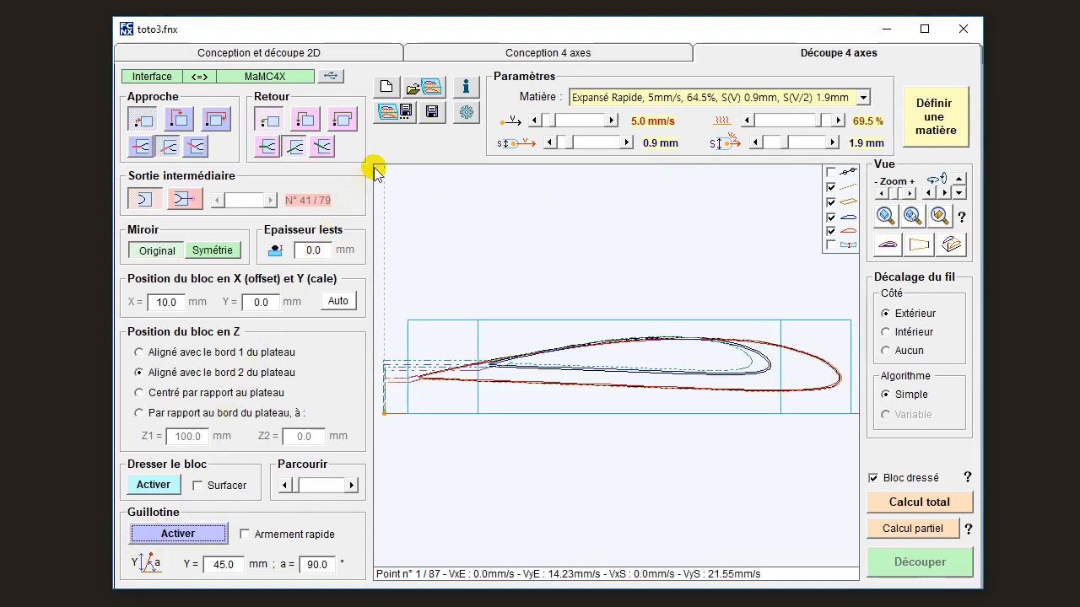
In the MaMC4X machine parameters, set the wire to be stored 2.0 mm below the origin and validate.
left_click(464, 111)
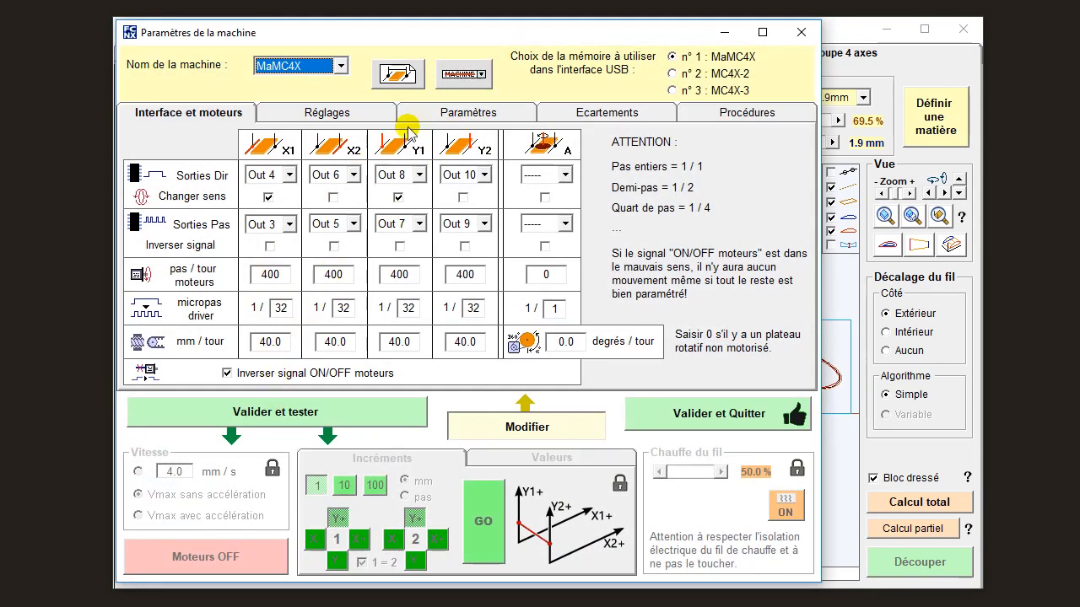
left_click(453, 119)
left_click(375, 112)
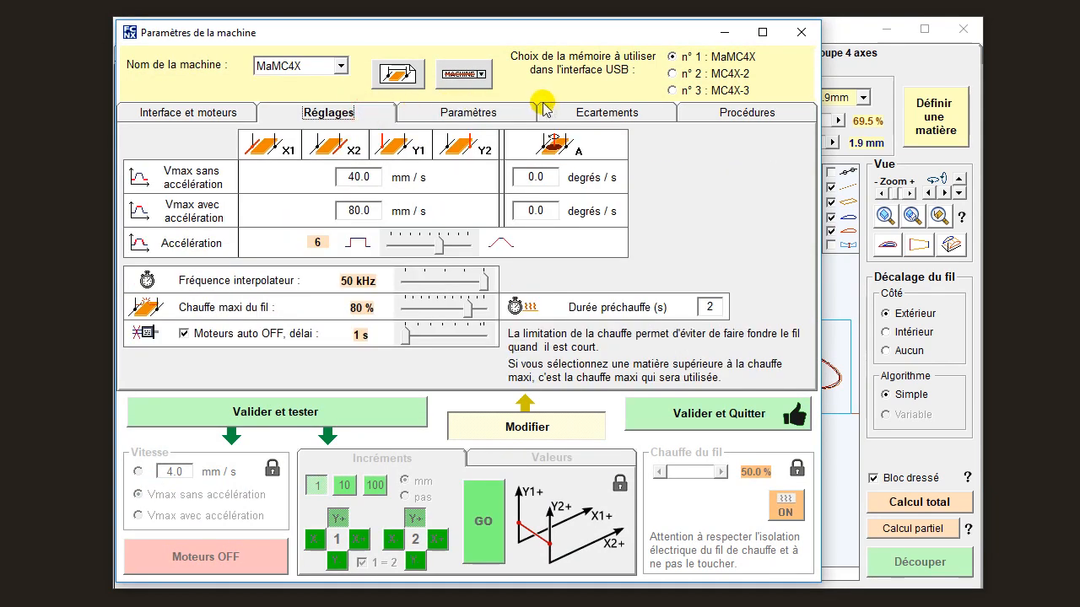
left_click(567, 118)
left_click(487, 344)
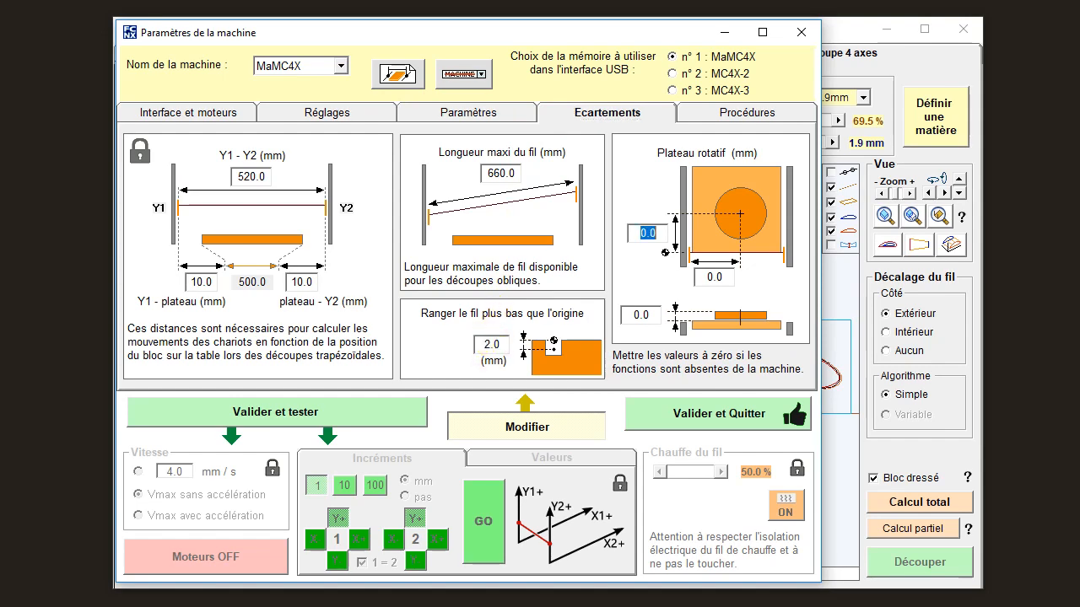
left_click(667, 415)
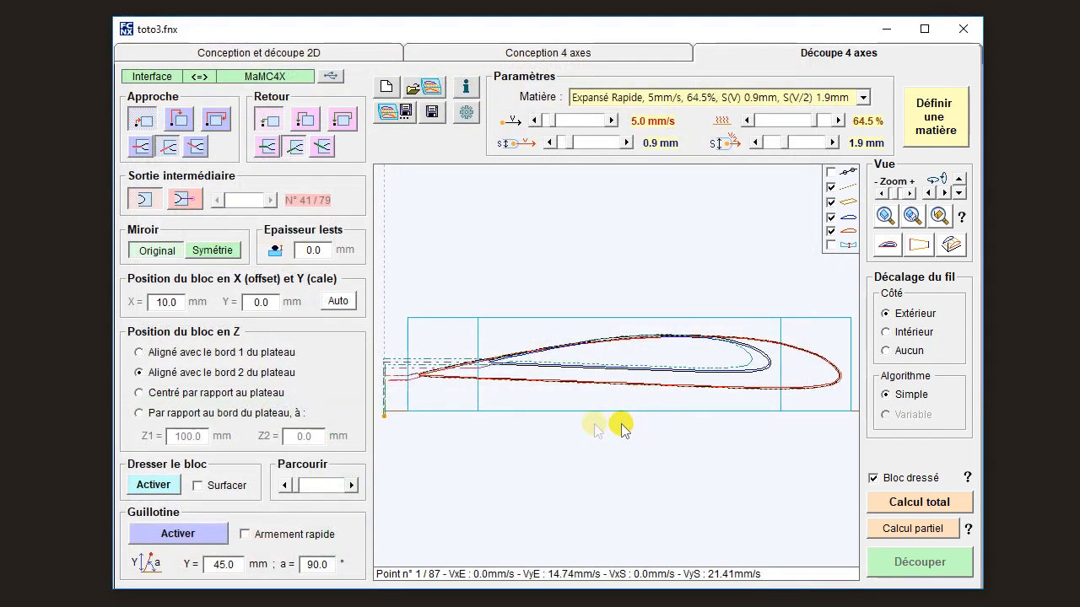
Inspect the wire's start point near the block, activate the guillotine and set its angle to 45°.
left_click_drag(379, 411, 618, 371)
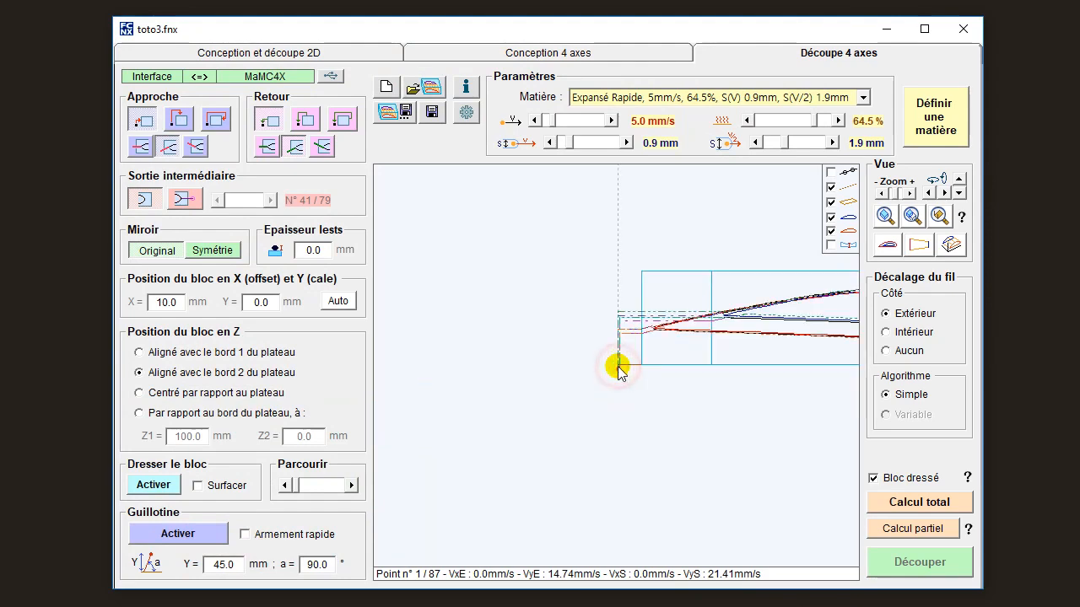
scroll(619, 371, "up", 5)
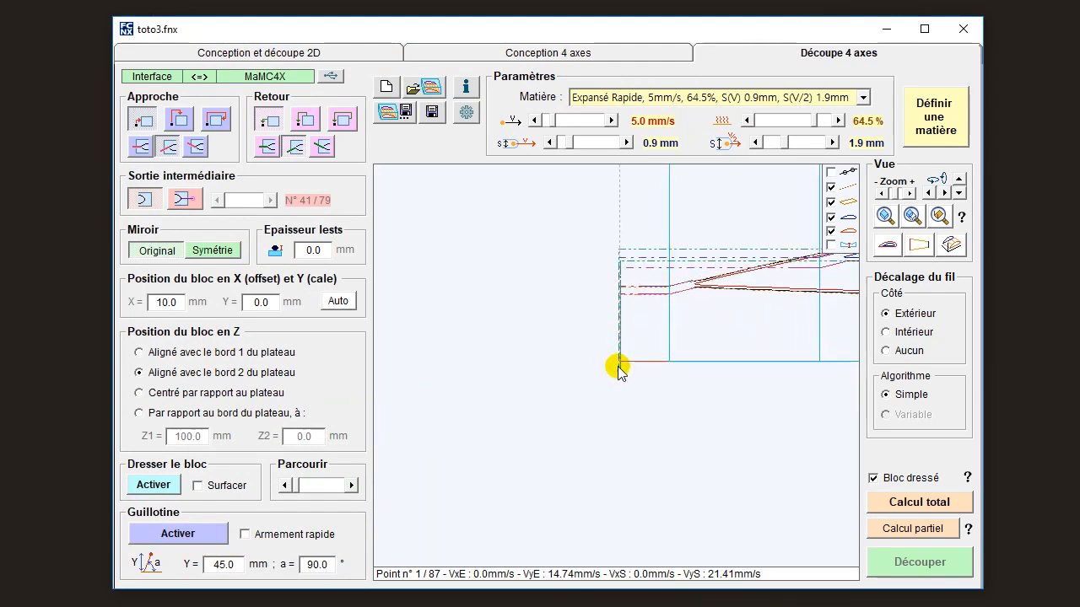
scroll(619, 371, "up", 2)
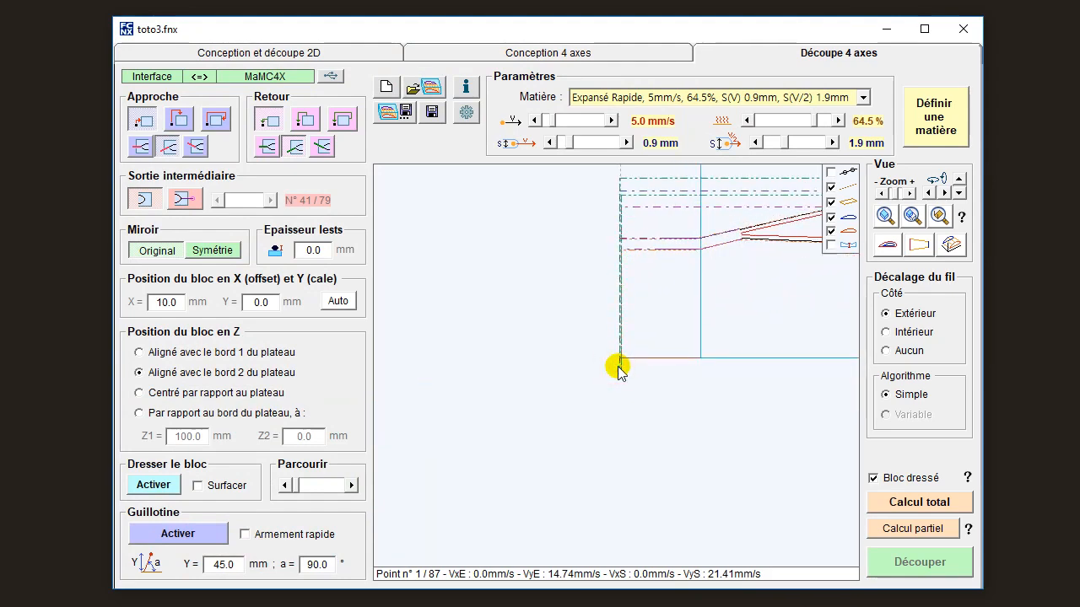
left_click(169, 534)
double_click(307, 565)
type("45")
key("Return")
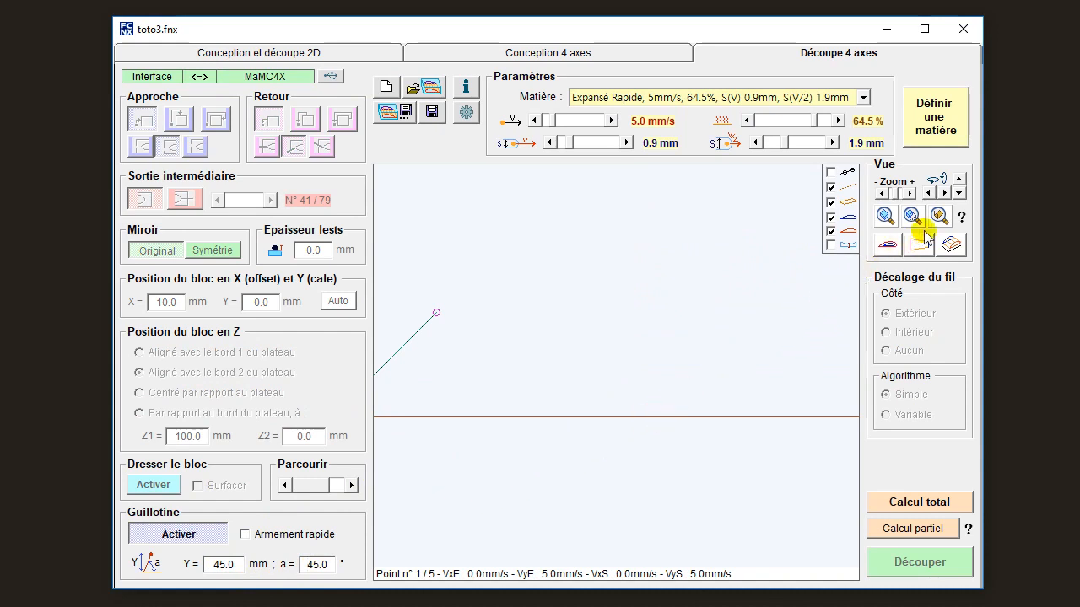
In profile view, step through the first points of the 45° guillotine path near the table origin, and return to perspective view.
left_click(888, 244)
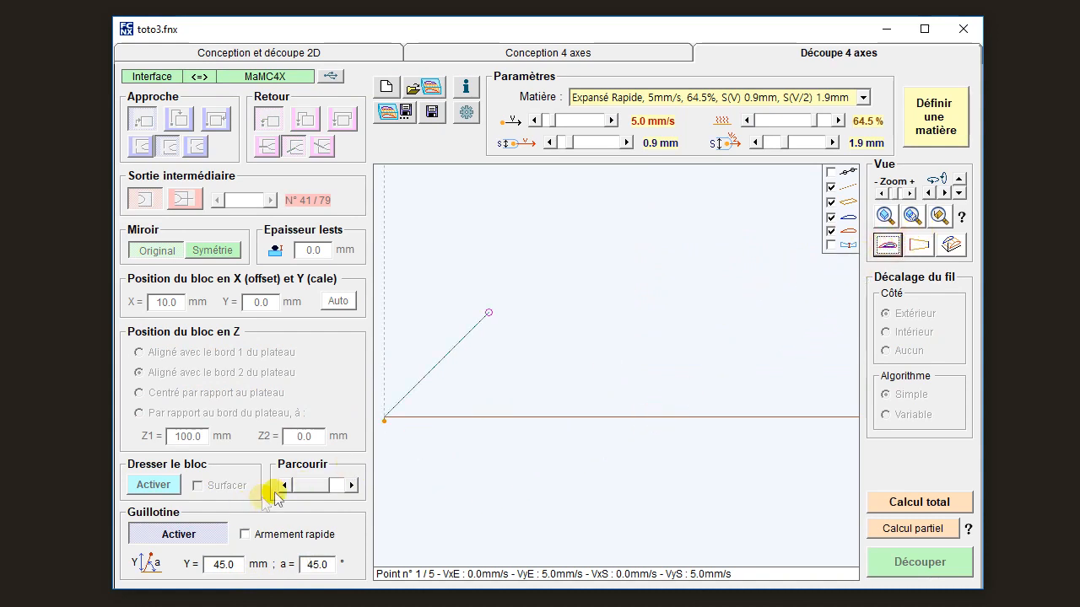
left_click_drag(378, 428, 618, 370)
scroll(619, 367, "up", 5)
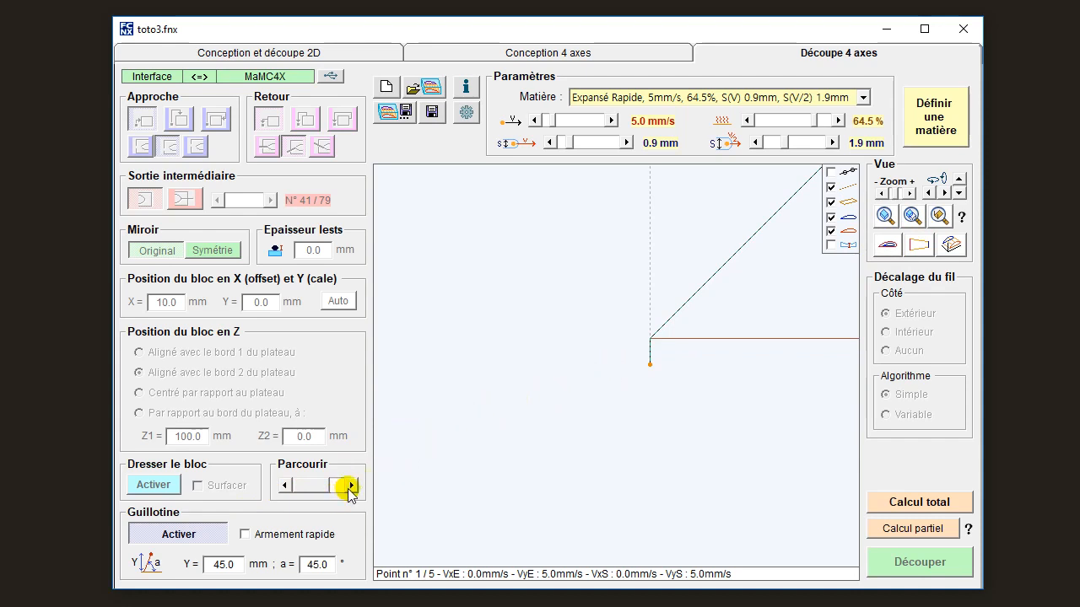
left_click(351, 486)
left_click(351, 485)
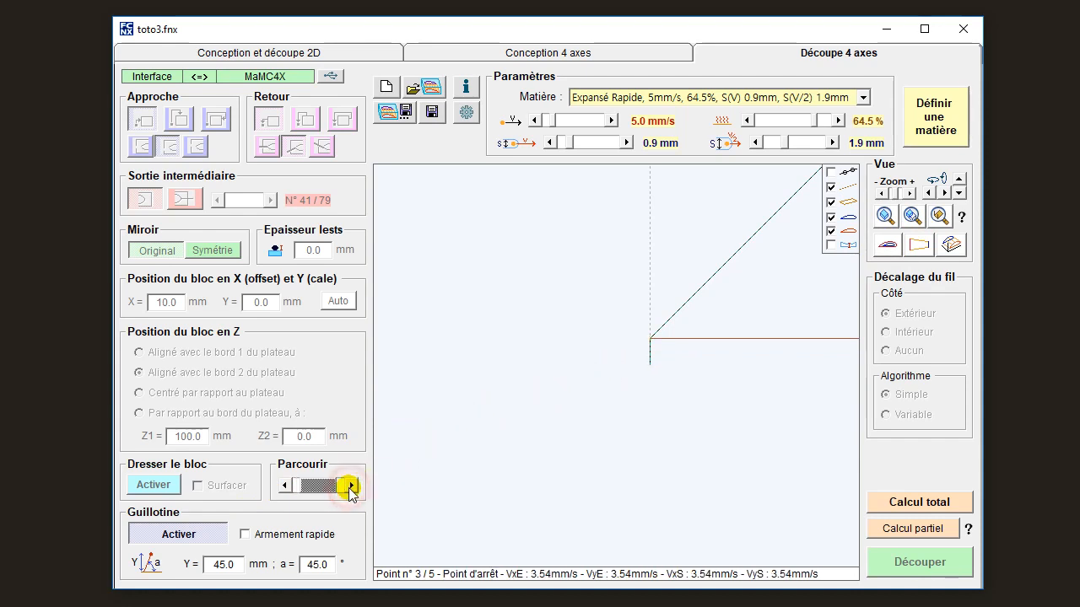
left_click(285, 486)
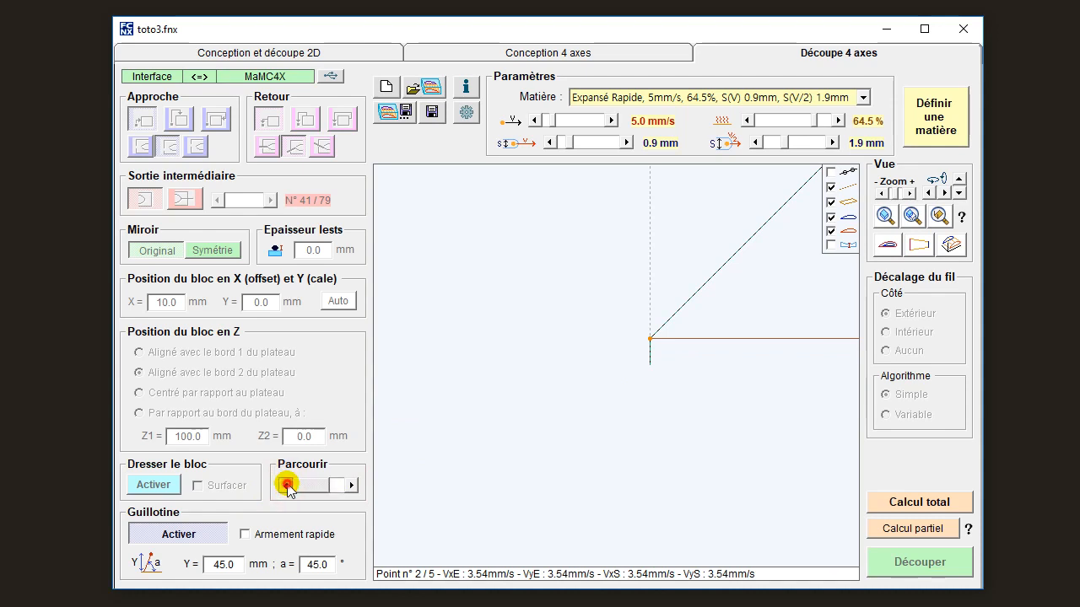
left_click(286, 486)
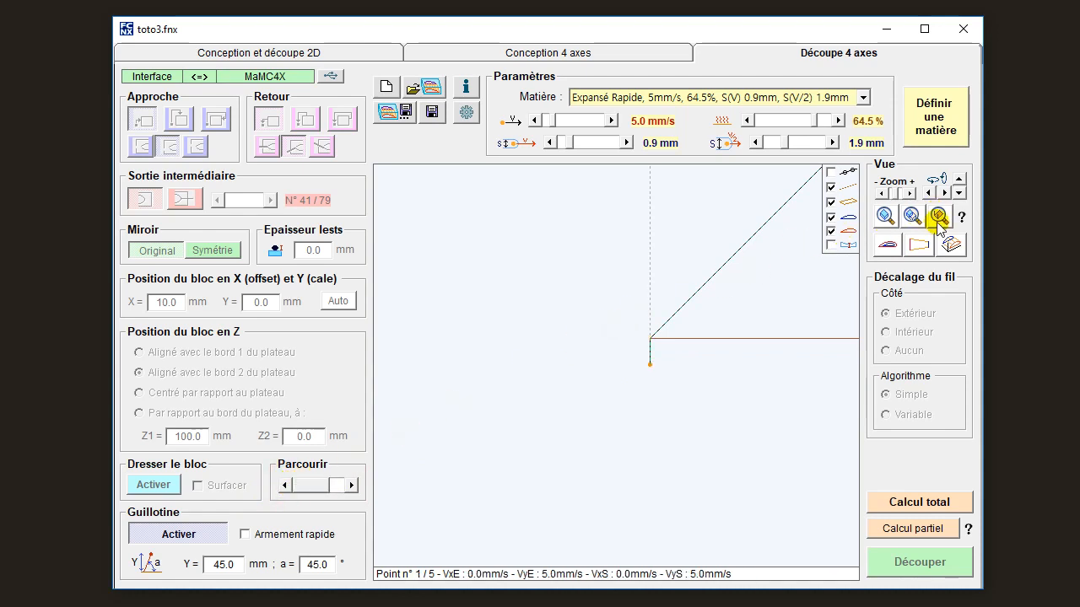
left_click(951, 245)
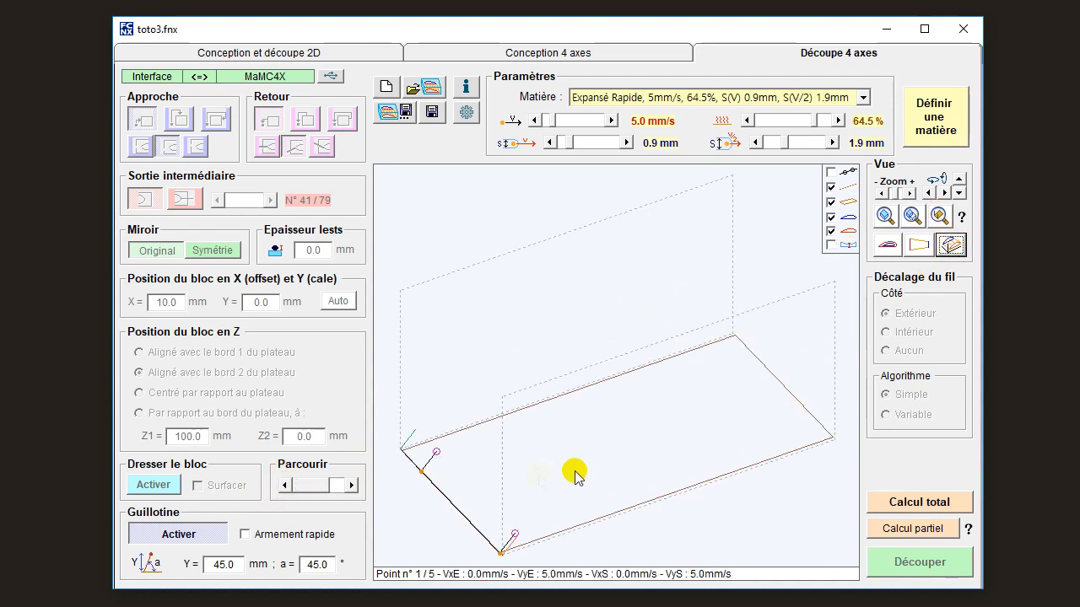
Enable rapid arming (Armement rapide) for the guillotine, calculate its total cut, and run it on past the stop point.
left_click(897, 502)
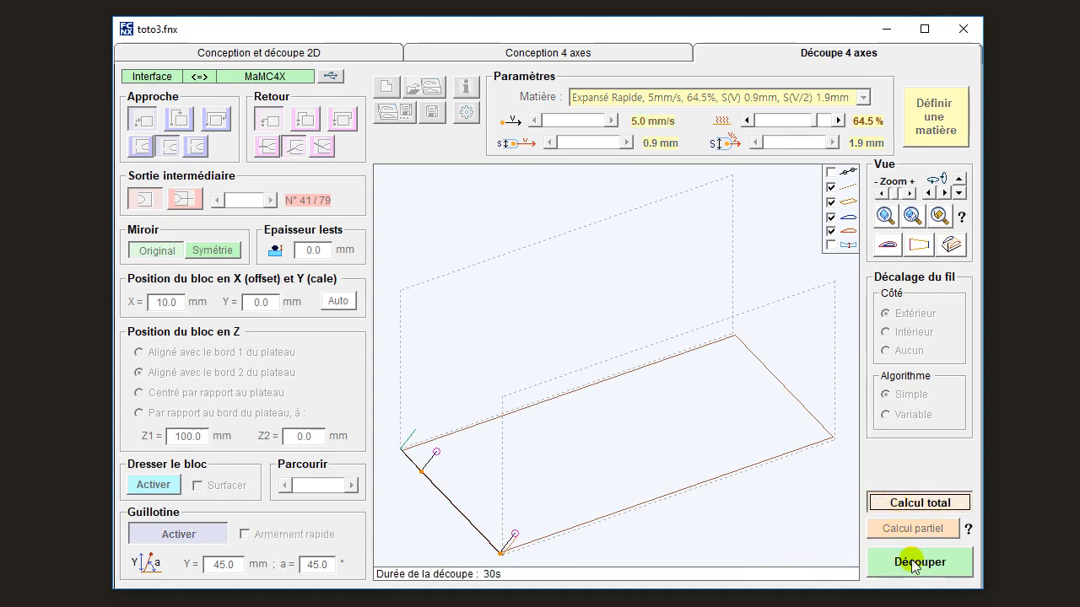
left_click(913, 504)
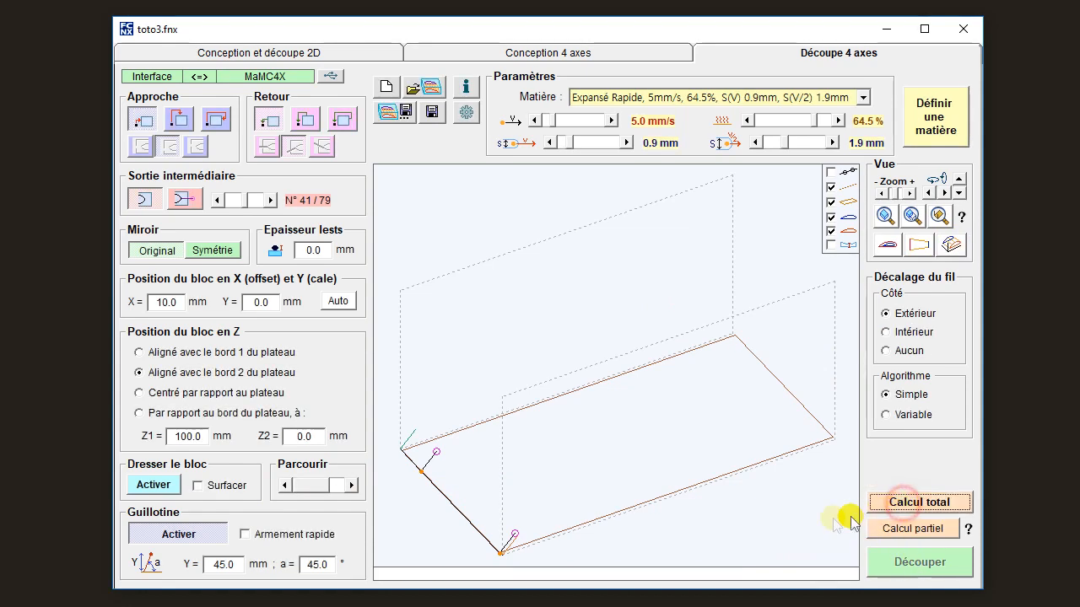
left_click(325, 534)
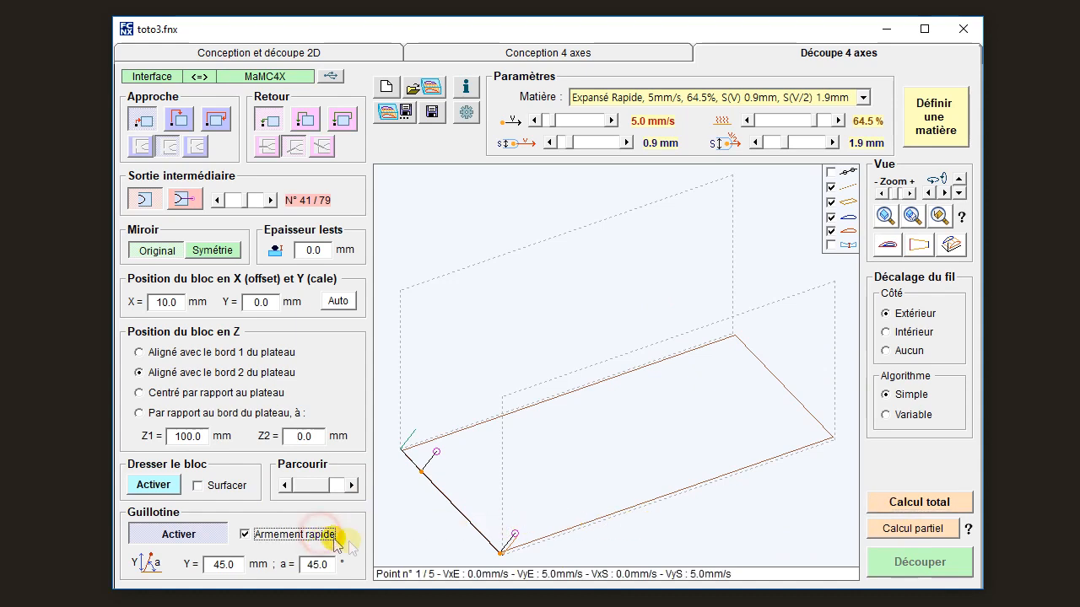
left_click(900, 502)
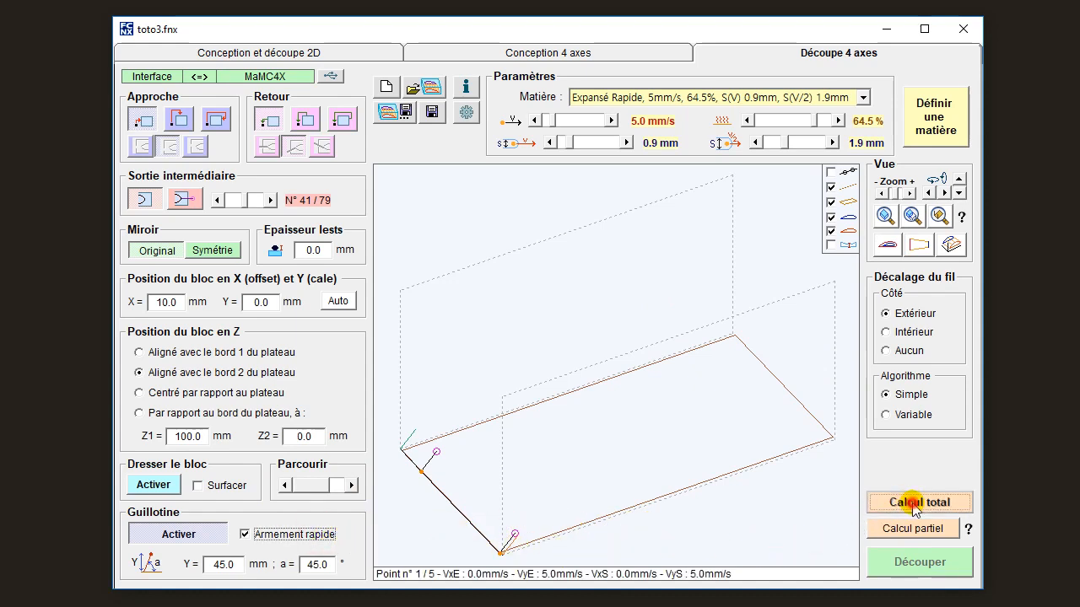
left_click(918, 565)
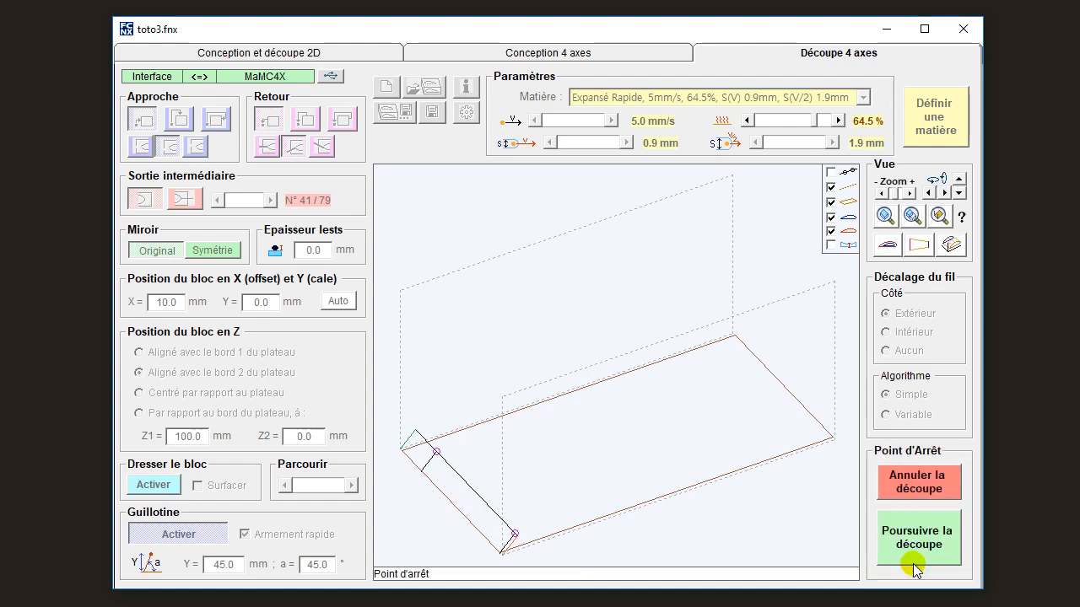
left_click(917, 537)
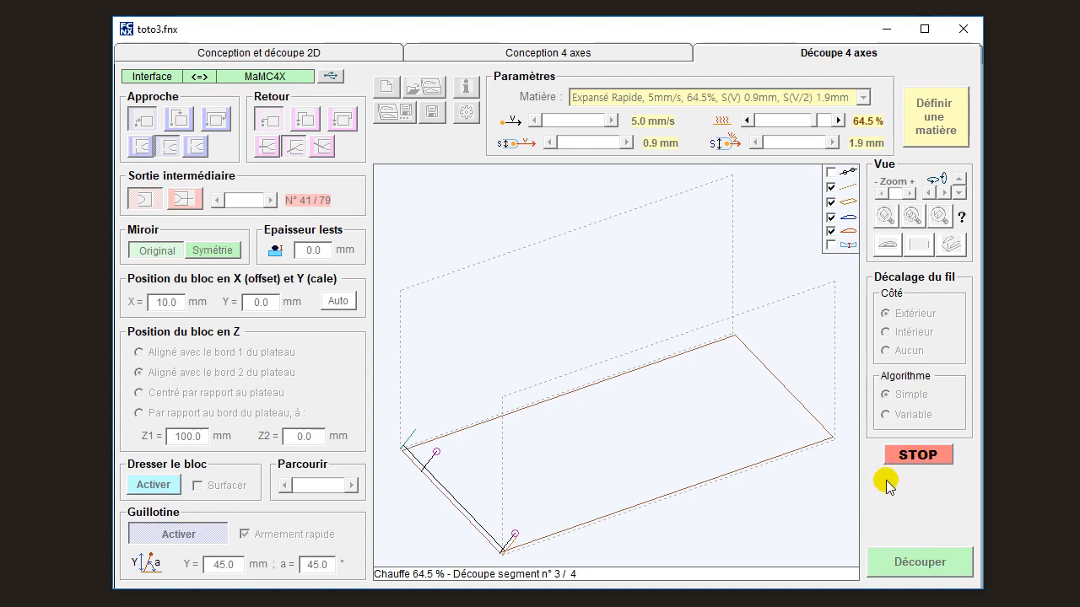
left_click(917, 457)
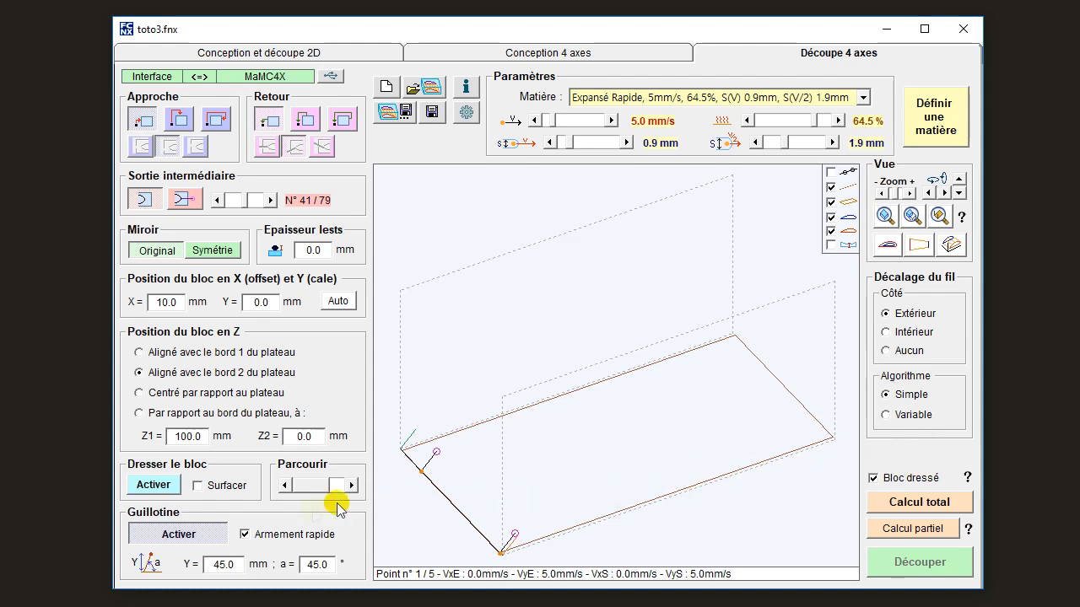
Switch from the guillotine to block squaring (Dresser le bloc) and start its total cut at a speed of 10.0 mm/s.
left_click(163, 534)
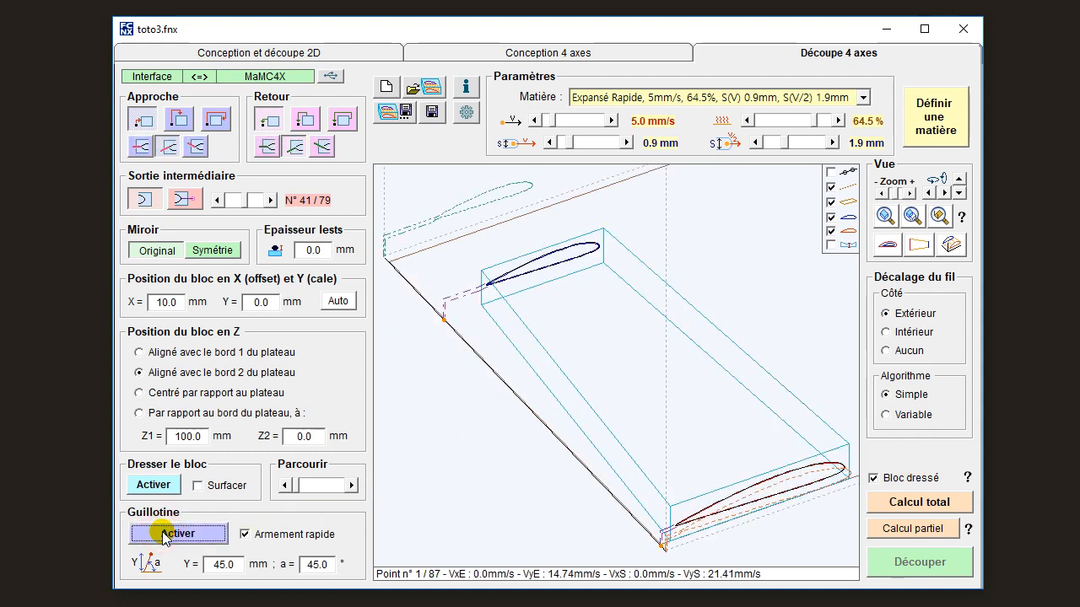
left_click(154, 485)
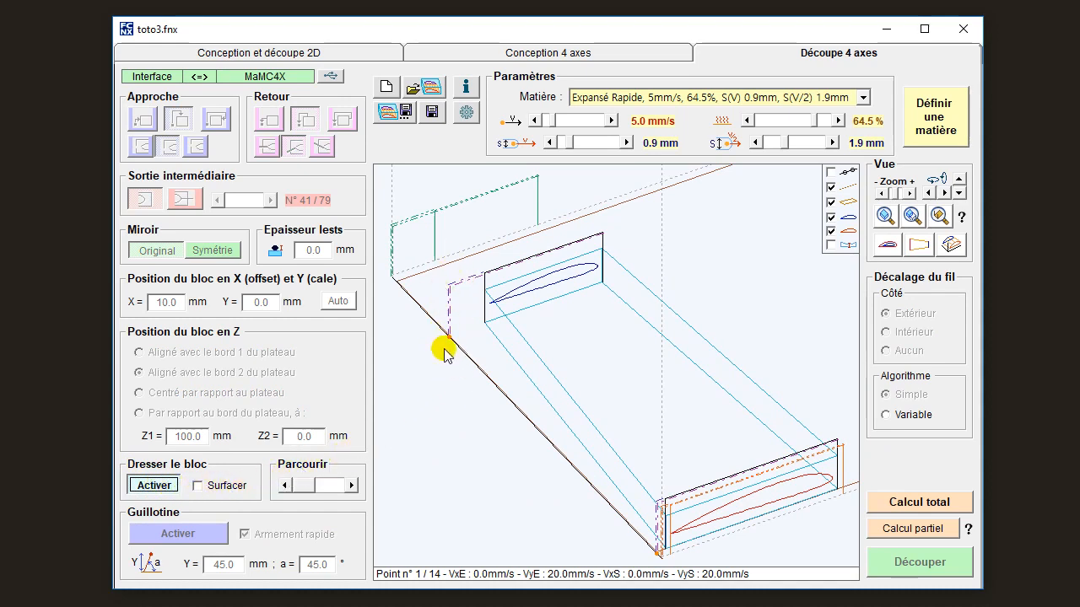
left_click(582, 122)
left_click(582, 122)
left_click(582, 122)
left_click(583, 121)
left_click(582, 121)
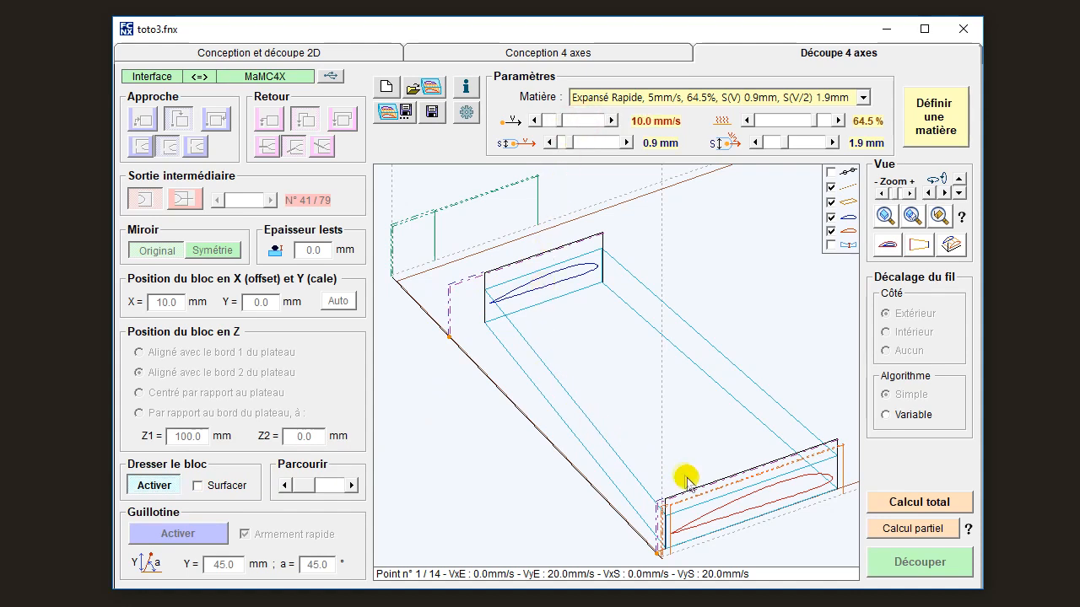
left_click(894, 504)
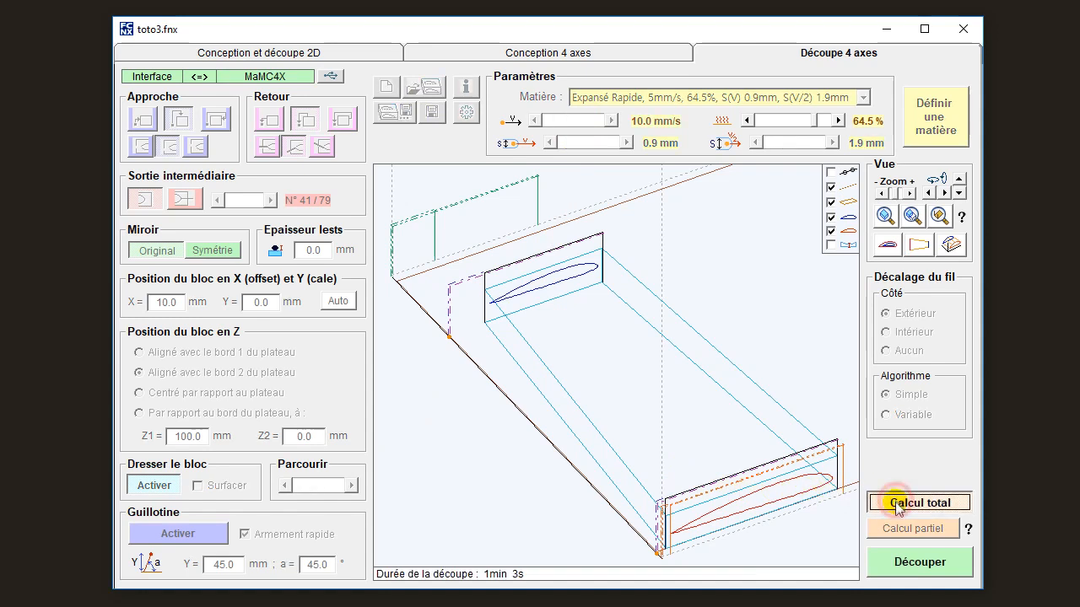
left_click(914, 560)
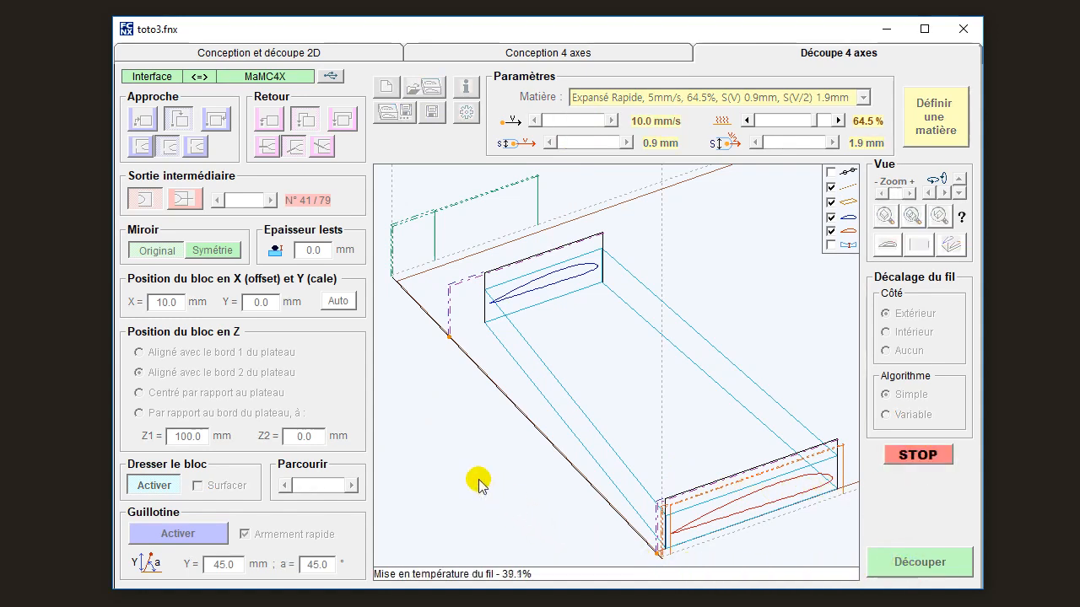